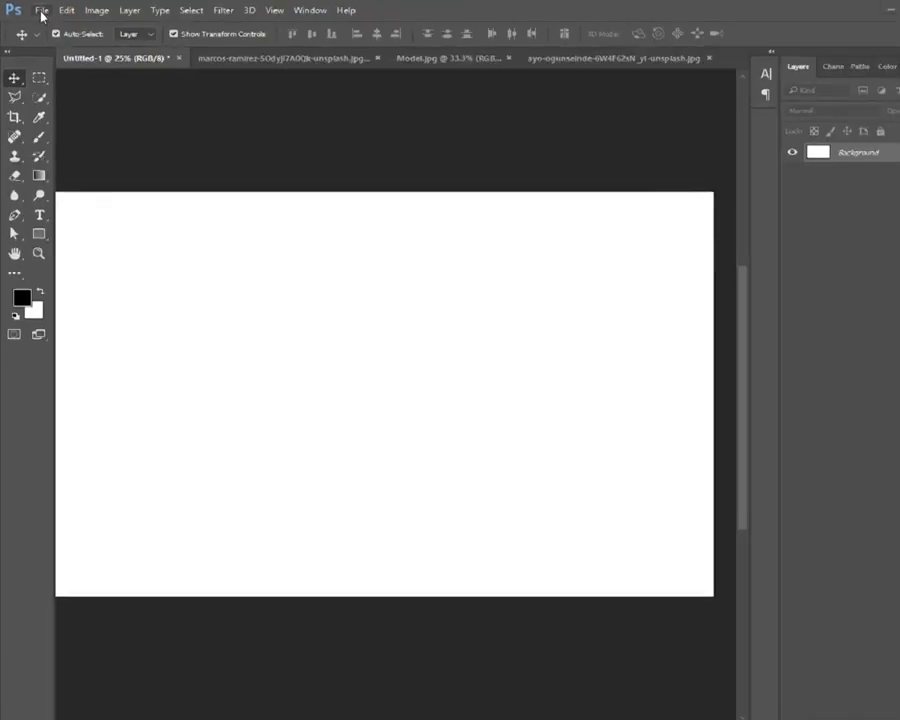
Open the 8 DIGIT image from the FULL Downloads folder
click(42, 12)
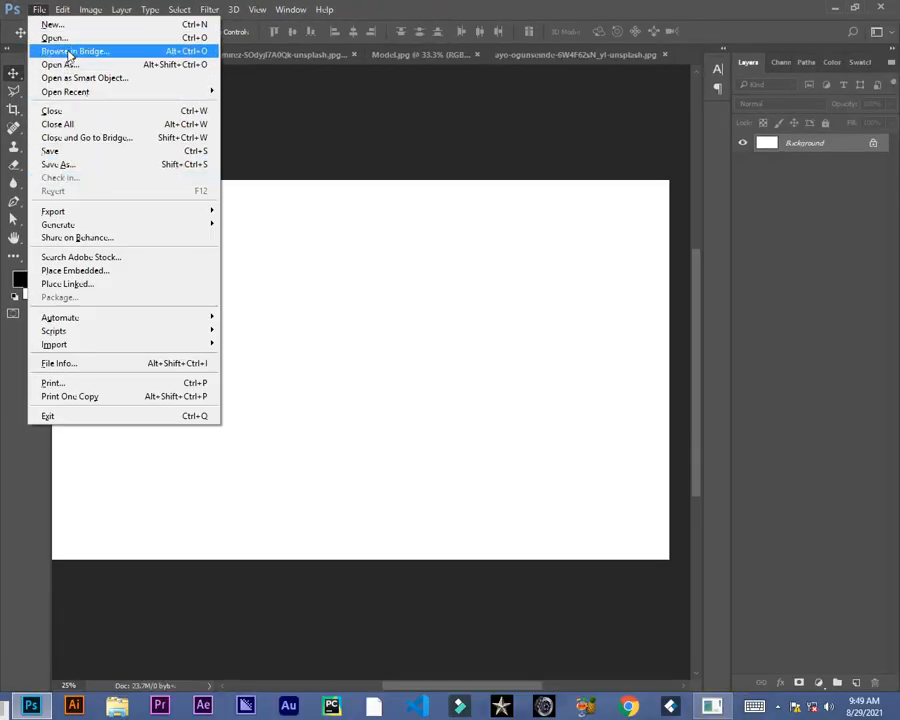
click(62, 38)
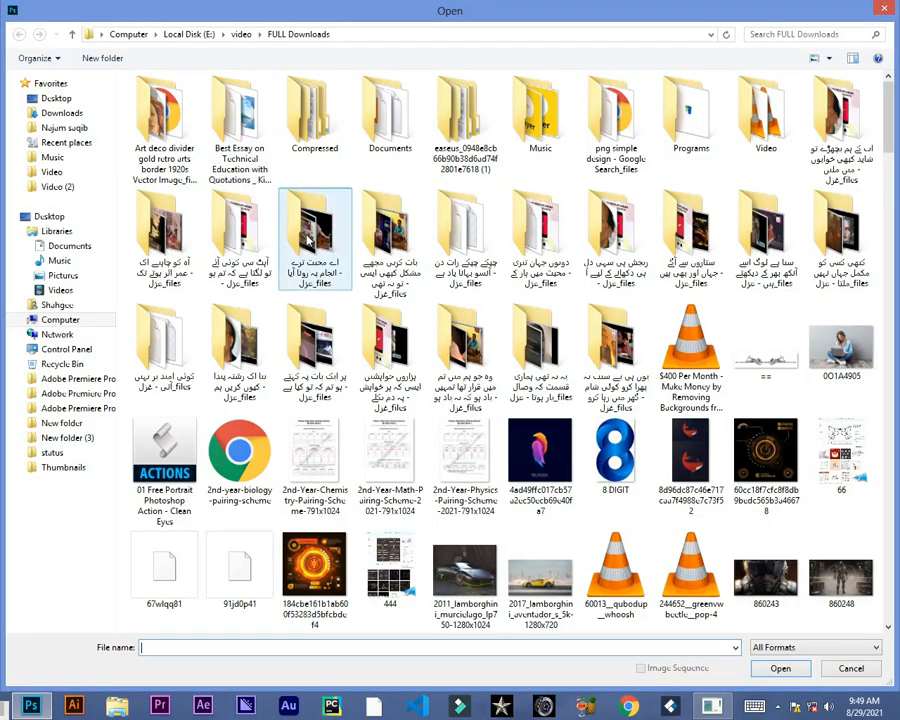
click(622, 453)
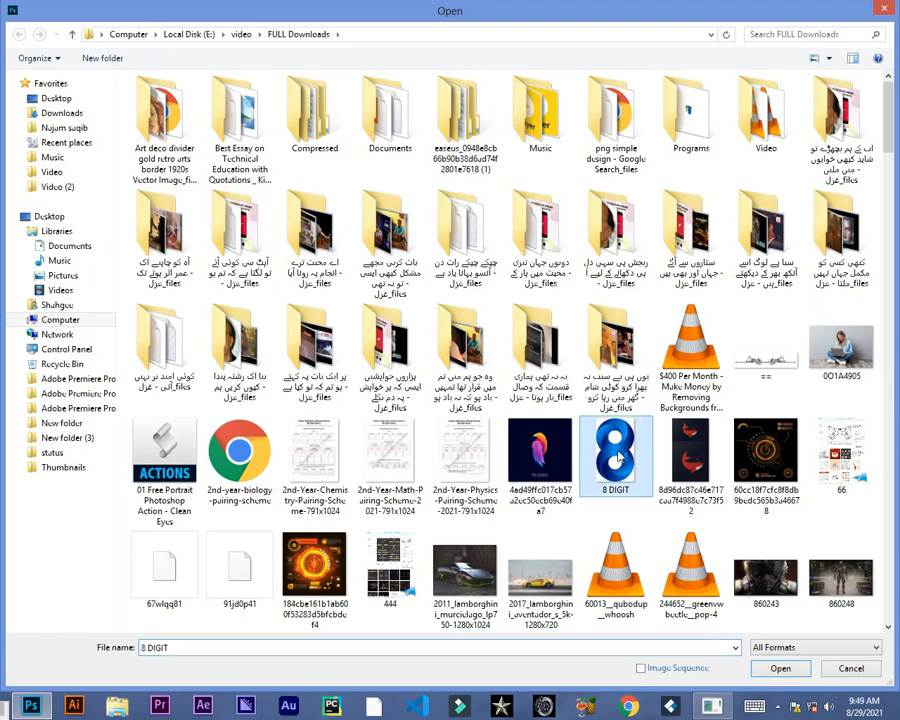
click(780, 668)
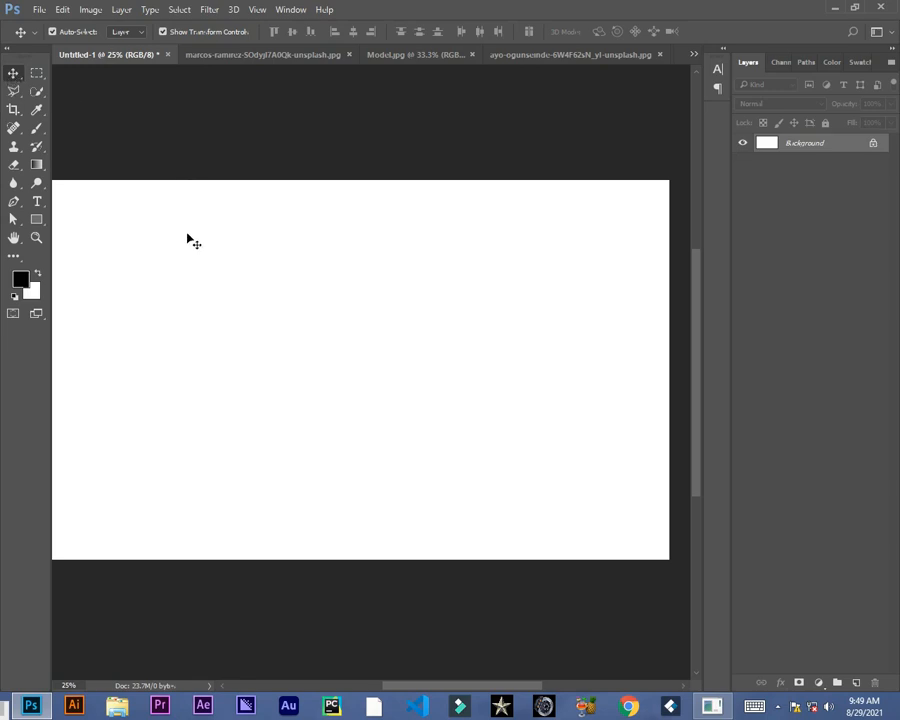
Try to move the locked Background layer of the blank Untitled-1 document
drag(255, 278, 313, 258)
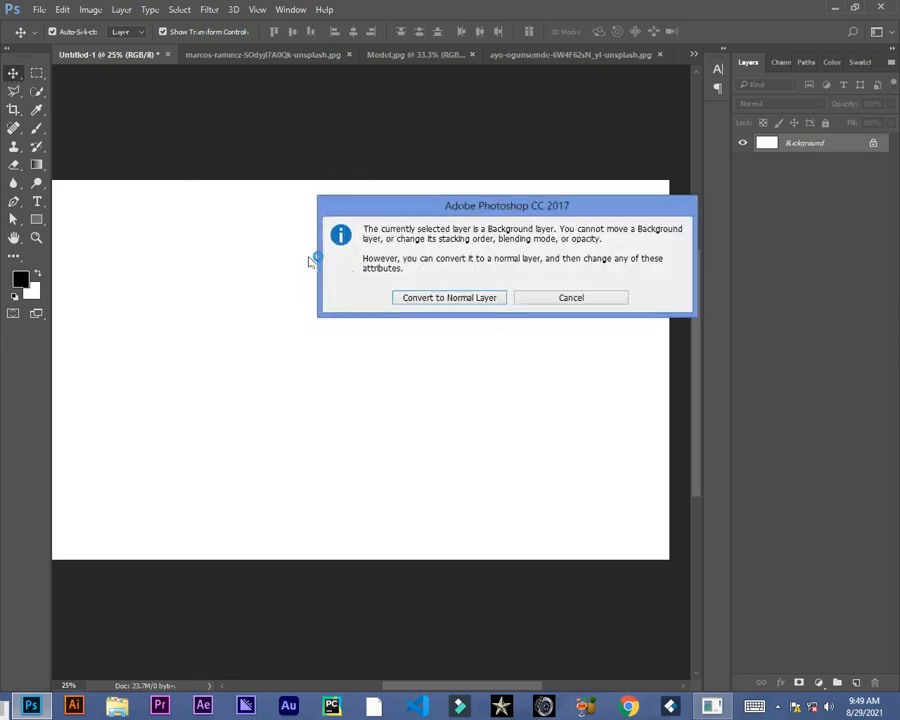
key(Escape)
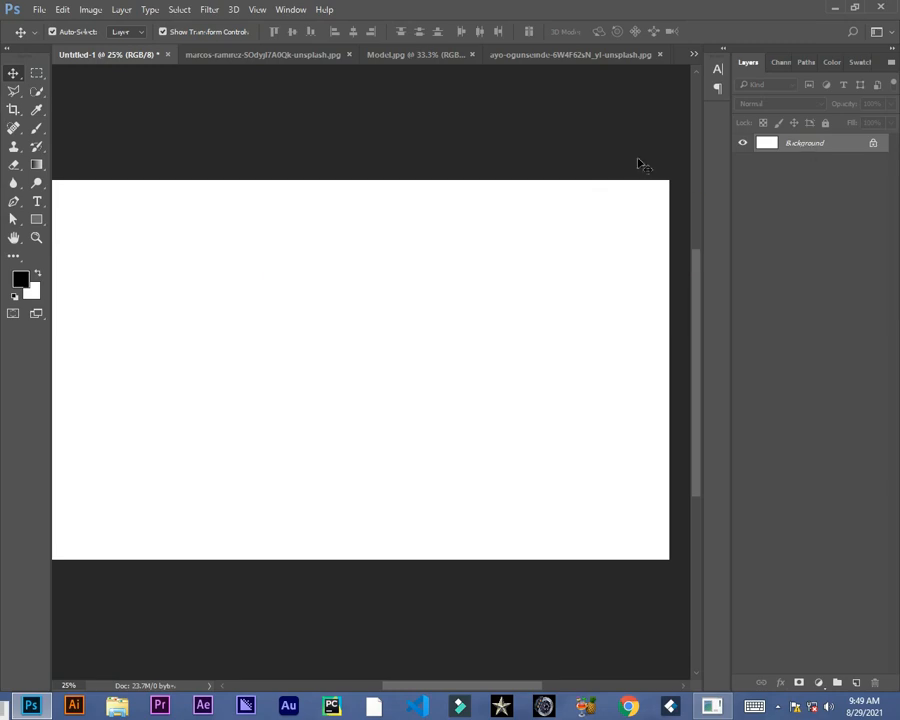
Draw a rectangular marquee selection across the middle of the white canvas, and deselect it
click(37, 75)
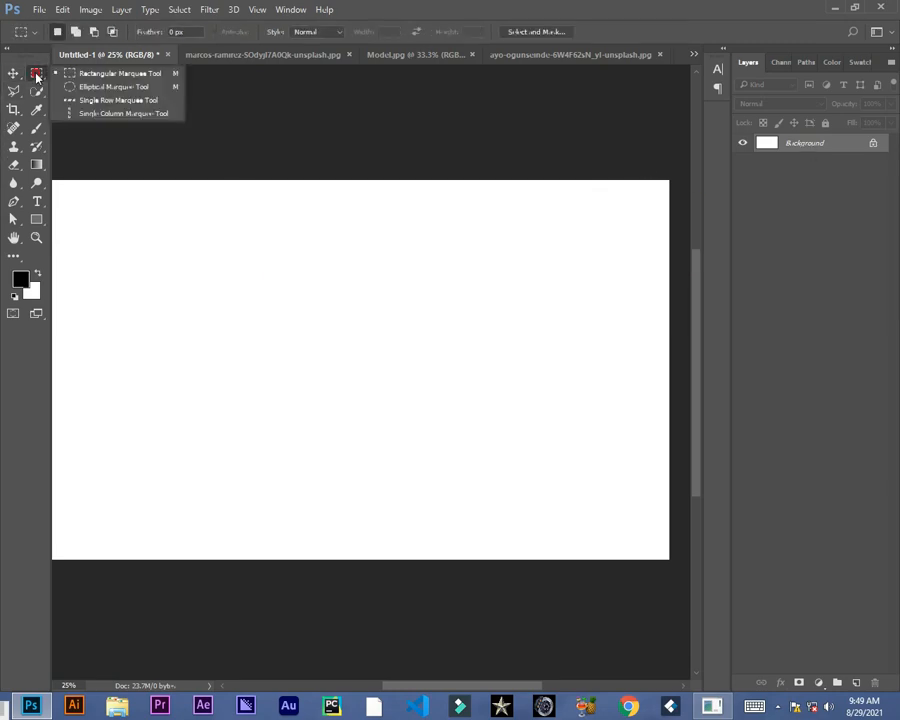
click(114, 77)
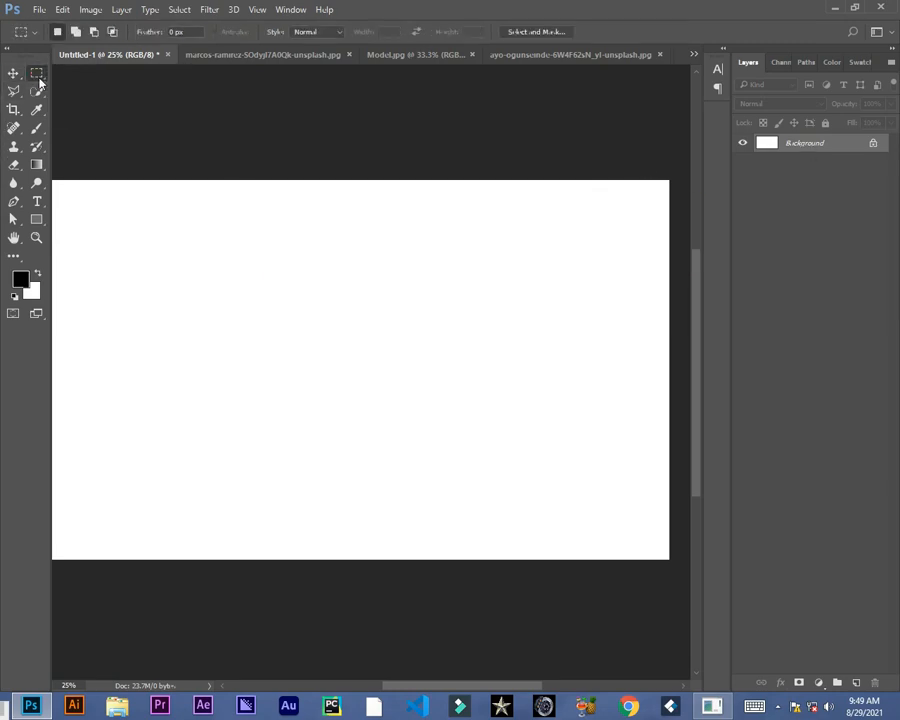
drag(223, 258, 498, 438)
click(418, 251)
Activate the Quick Selection tool and duplicate the Background layer of the orange fruit photo
click(39, 107)
click(38, 93)
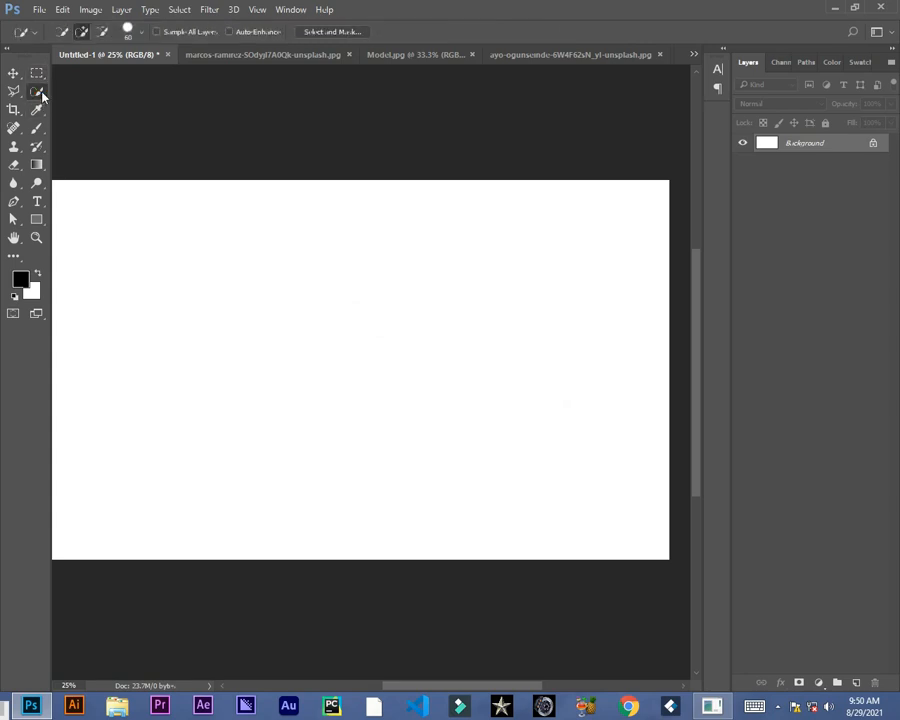
click(205, 55)
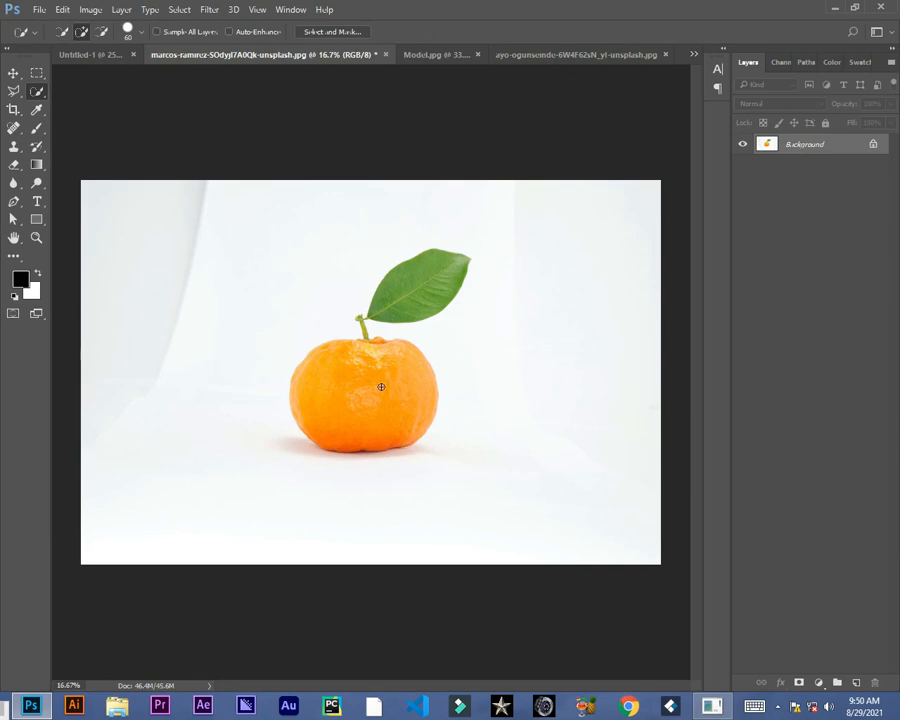
key(ctrl+j)
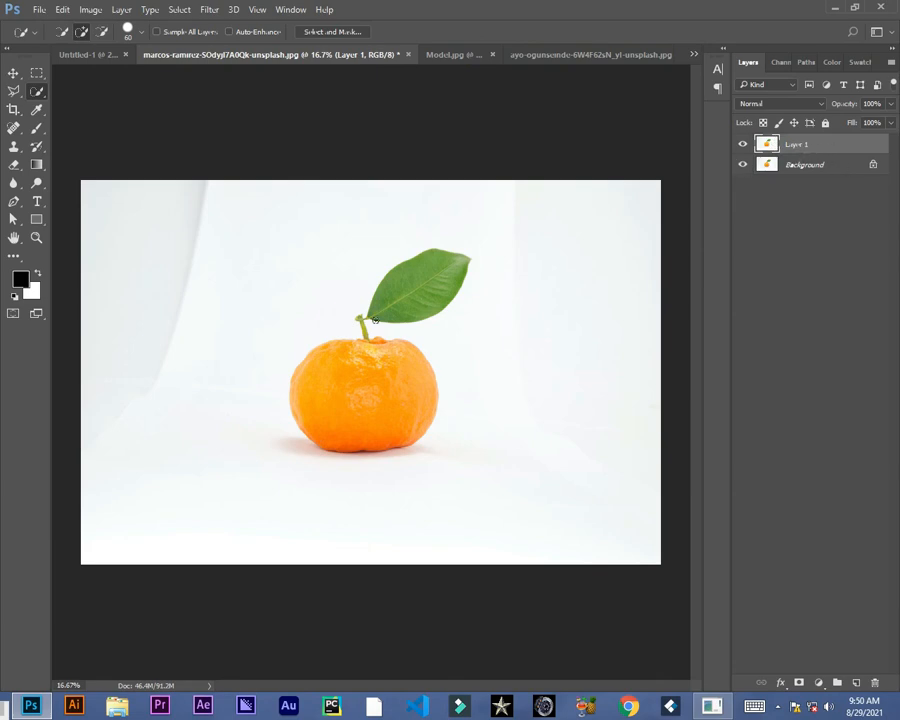
Quick-select the orange with its stem and leaf, and copy the selection to a new layer
mouse_move(330, 384)
mouse_down()
mouse_move(436, 268)
mouse_move(360, 316)
mouse_move(365, 361)
mouse_up()
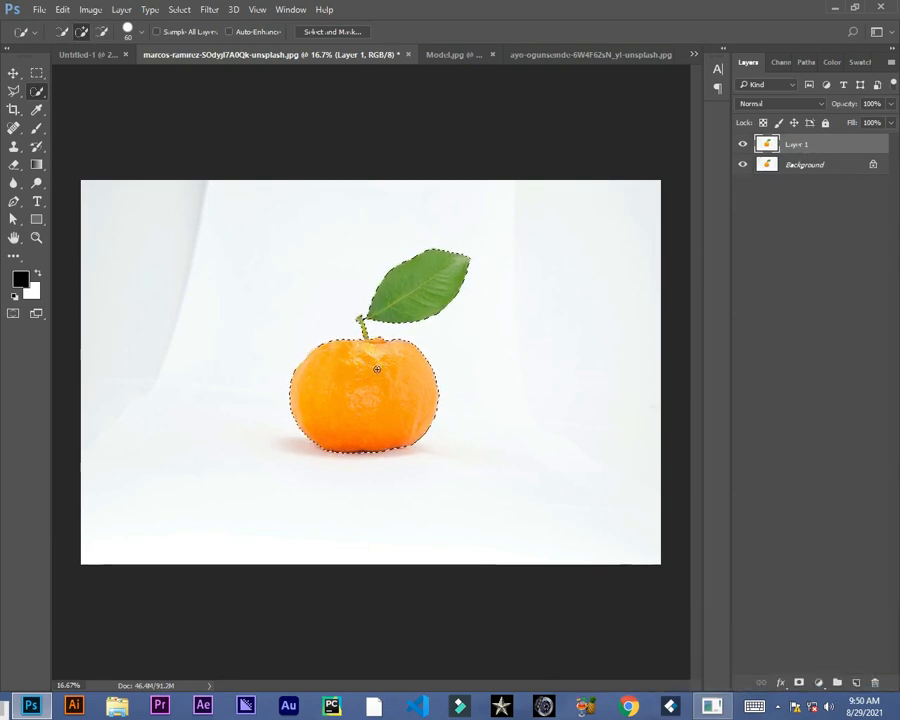
right_click(367, 369)
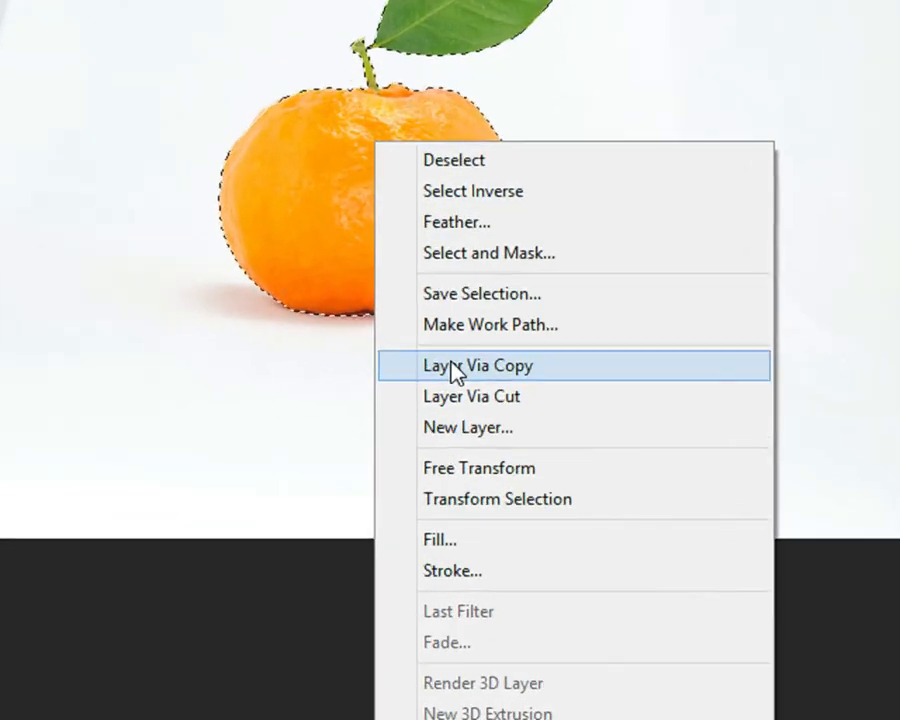
click(466, 370)
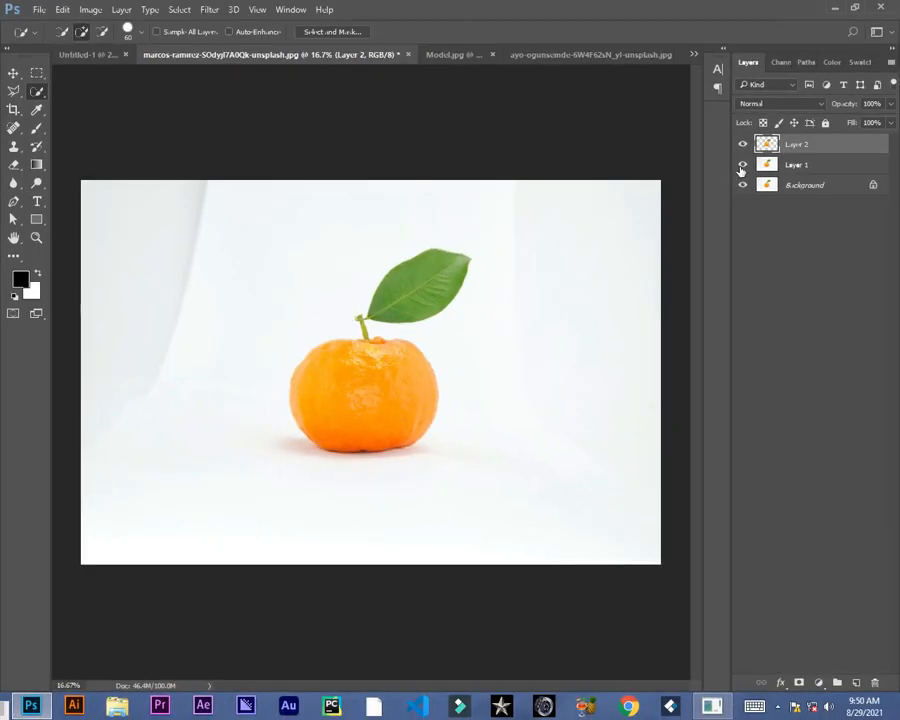
Hide Layer 1 and the Background to inspect the cut-out orange alone, and show both layers again
click(797, 103)
click(742, 186)
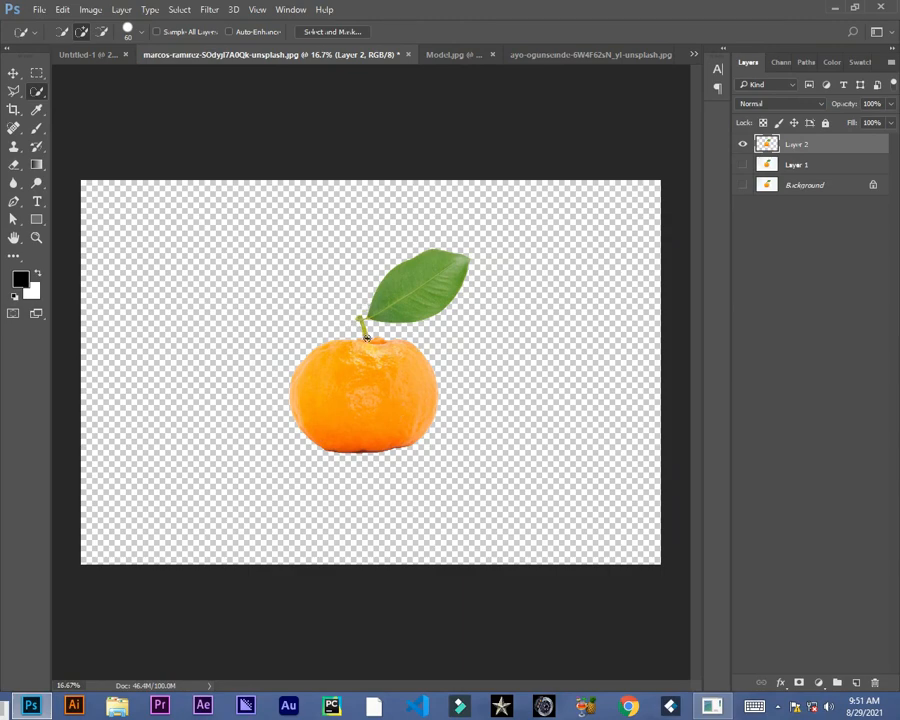
click(742, 164)
click(742, 185)
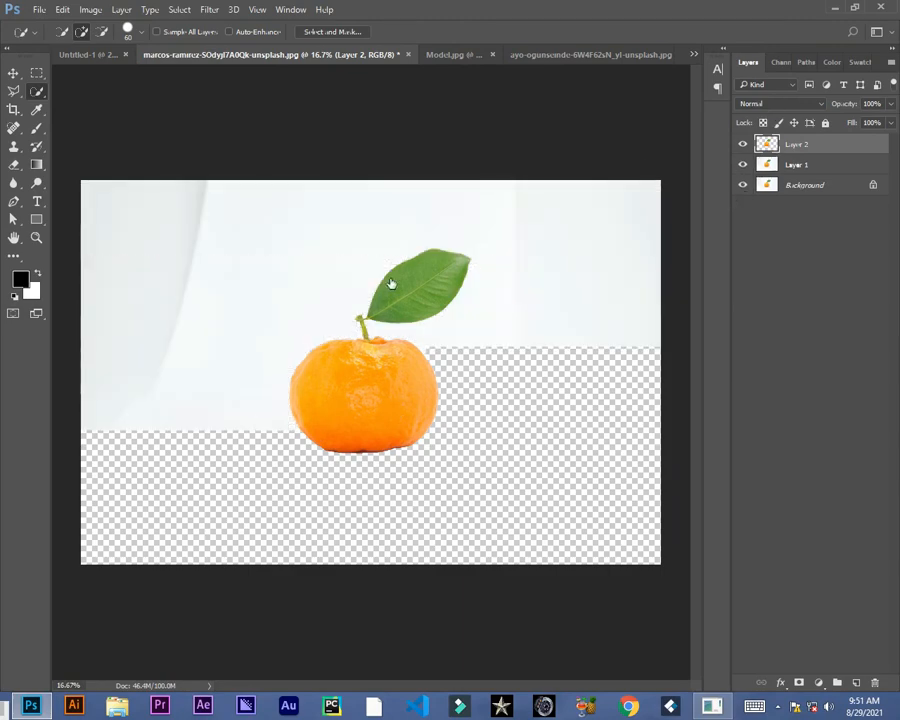
Rotate the Model.jpg portrait slightly clockwise with the Crop tool and apply the crop
click(13, 109)
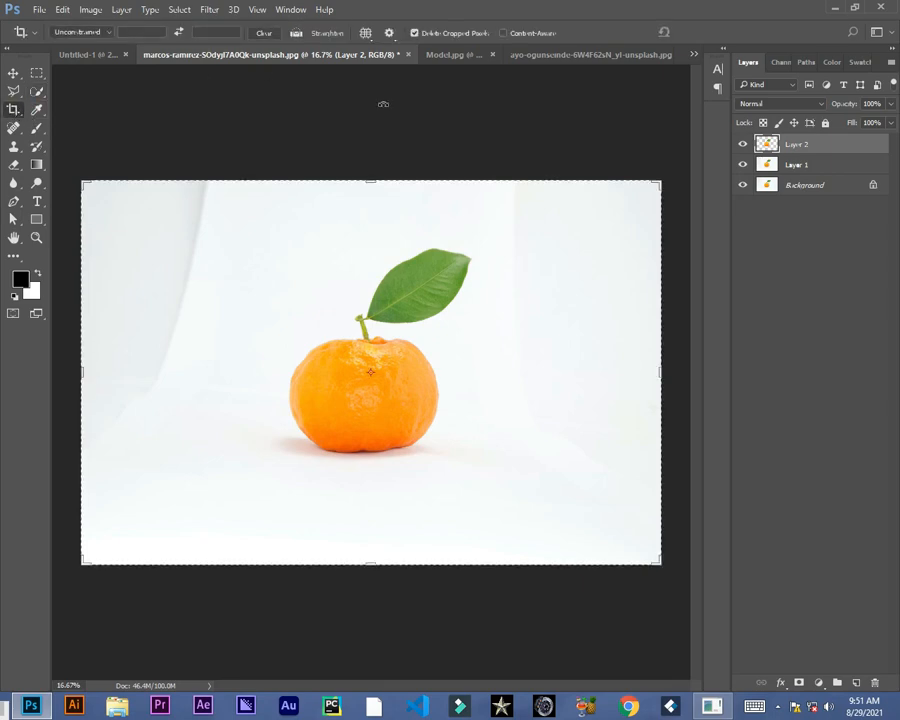
click(446, 55)
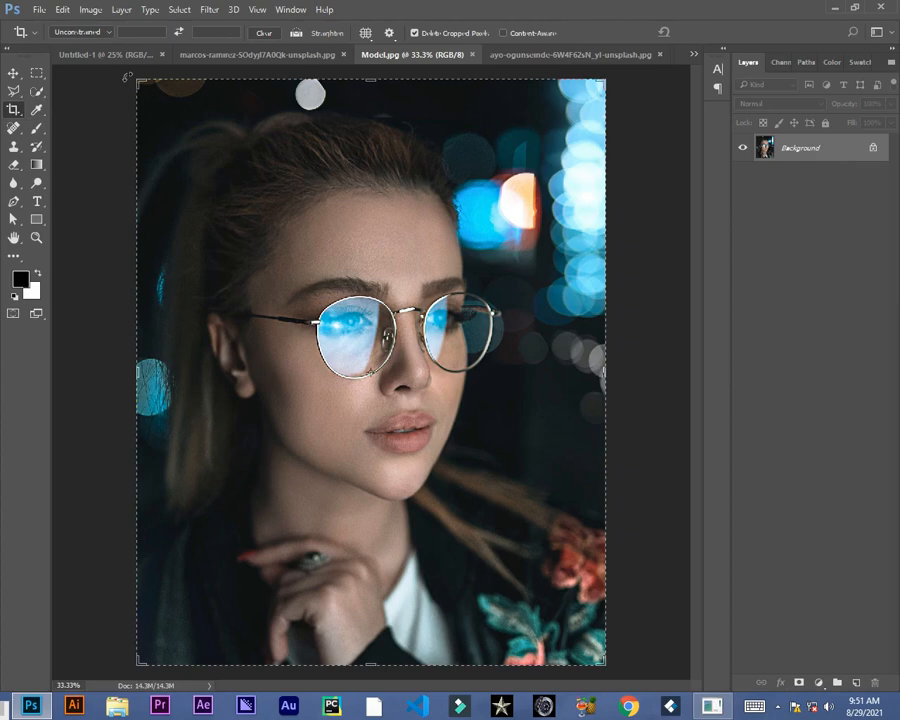
drag(127, 77, 180, 62)
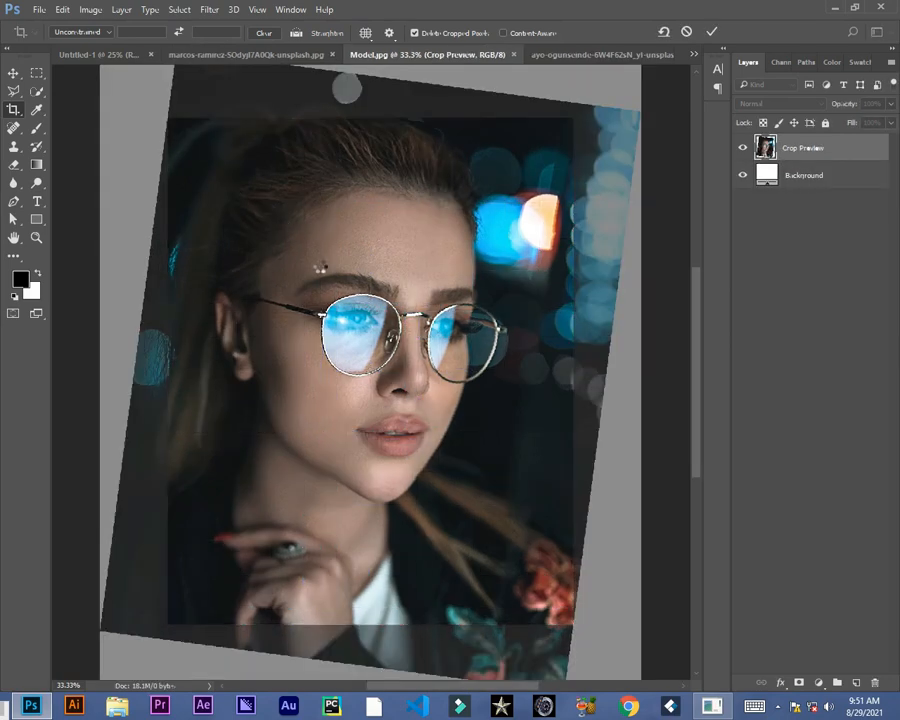
key(Return)
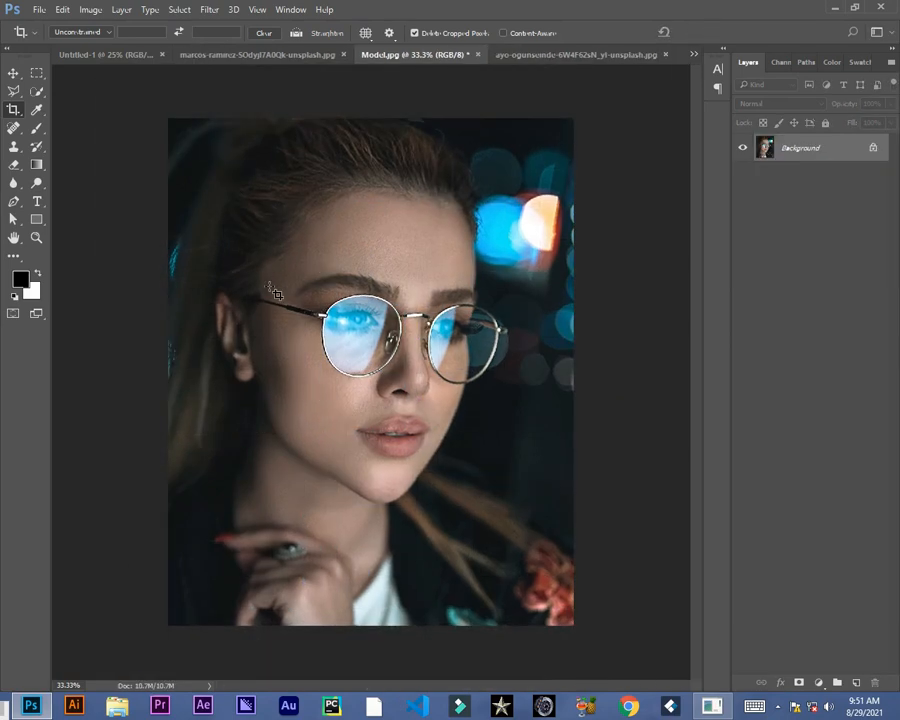
Sample a dark reddish-brown from the model's lips as the foreground colour with the Eyedropper tool
click(36, 113)
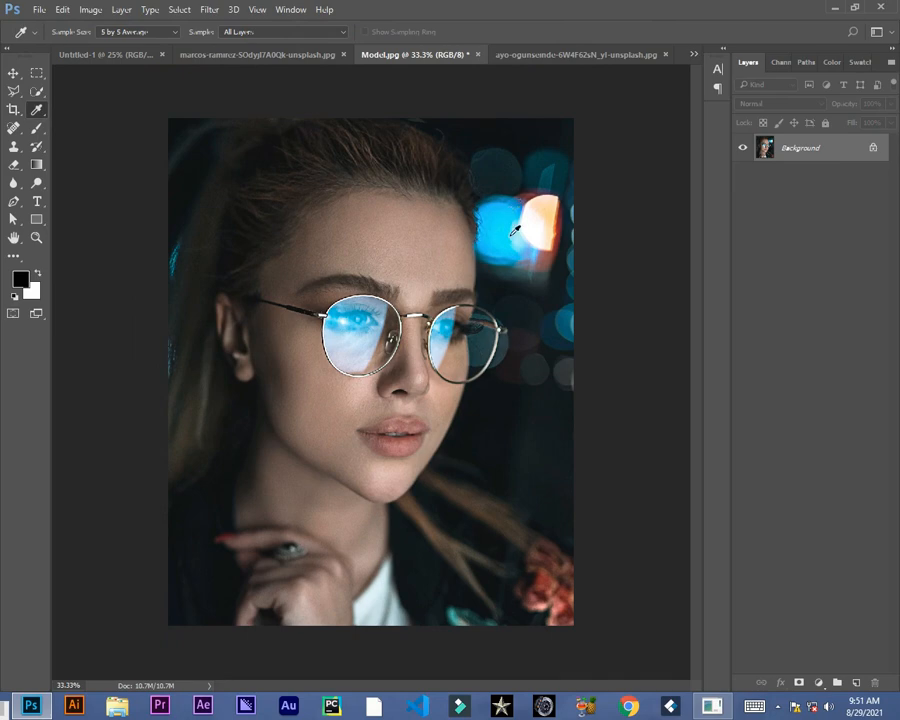
click(515, 230)
click(386, 406)
click(401, 423)
Remove the mole and nearby skin marks from the neck in the ayo-ogunseinde portrait with the Spot Healing Brush
click(13, 130)
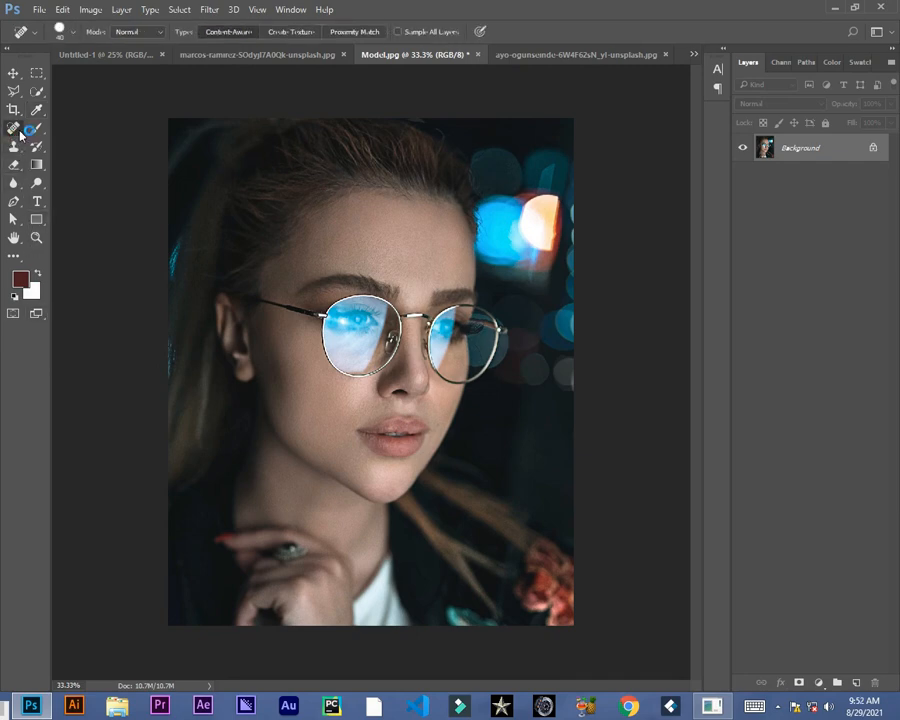
click(522, 55)
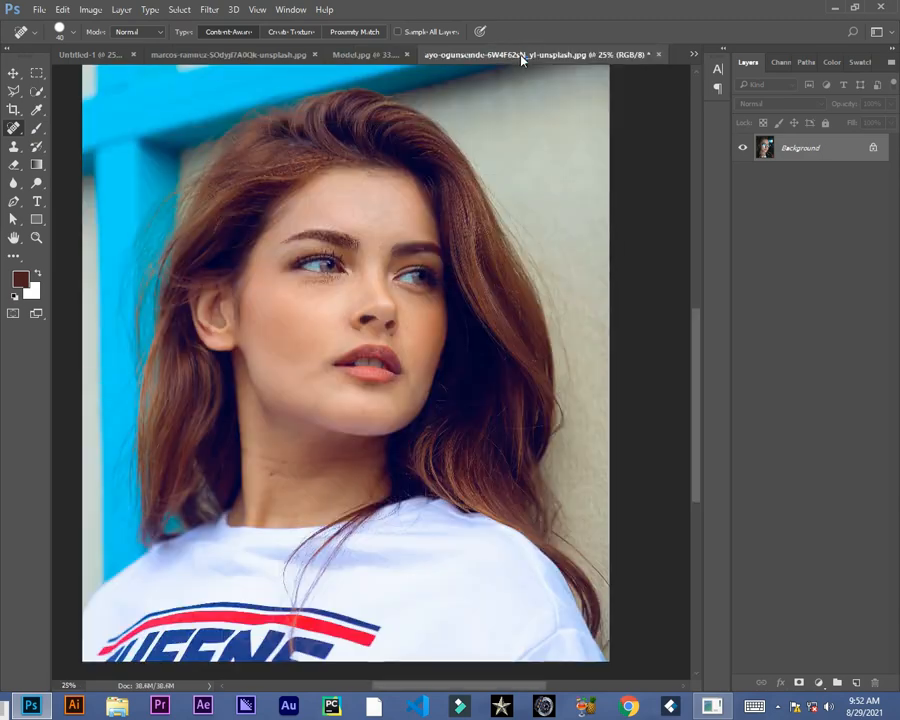
key(z)
click(265, 482)
click(268, 476)
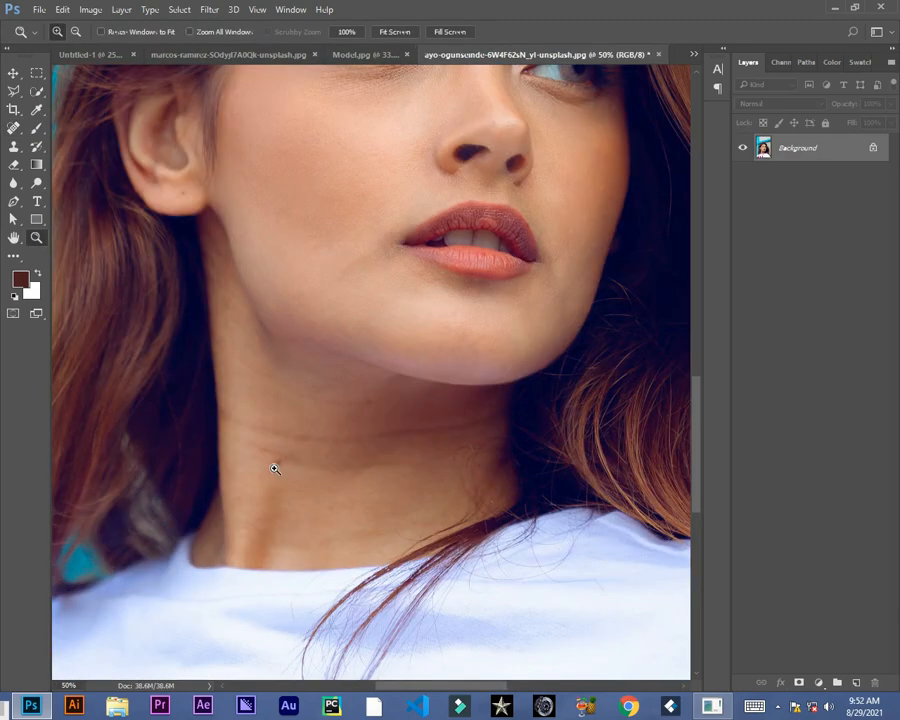
click(275, 468)
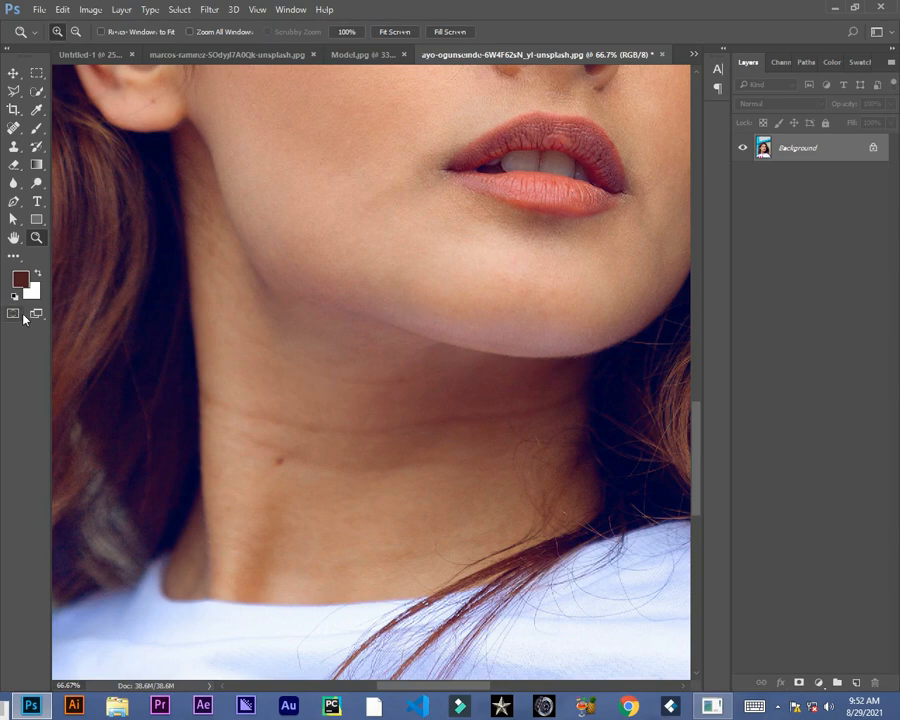
click(20, 134)
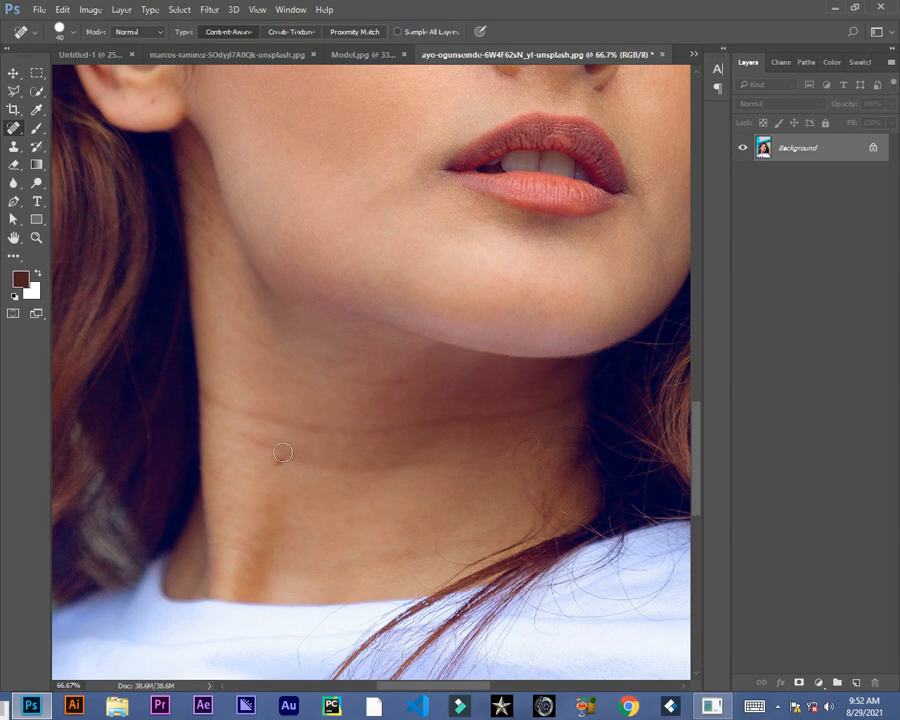
drag(280, 457, 239, 541)
Heal the remaining small marks on the woman's face and earlobe with the Spot Healing Brush
click(217, 242)
drag(217, 242, 214, 272)
mouse_move(366, 143)
mouse_down()
mouse_move(317, 334)
mouse_move(339, 362)
mouse_up()
click(130, 322)
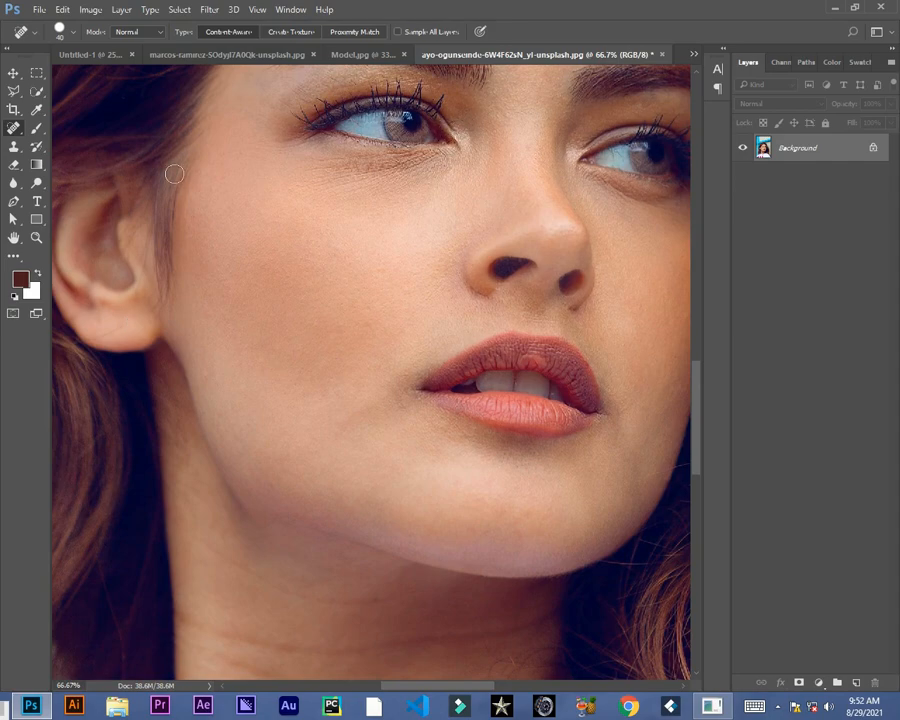
Paint several thick dark brown brush strokes over the woman's cheek, and undo them all
click(36, 130)
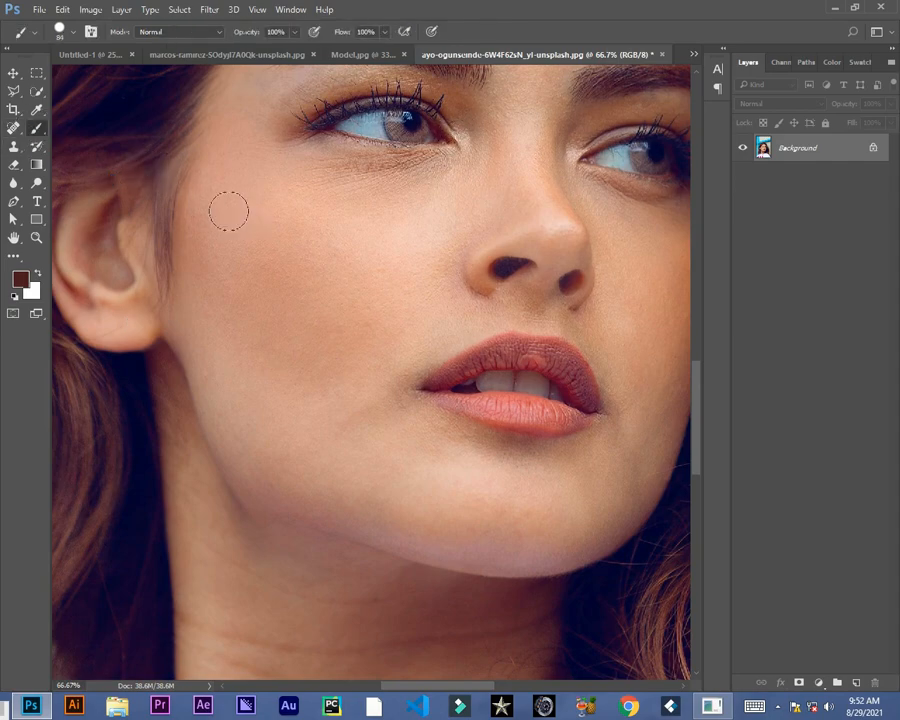
mouse_move(422, 290)
mouse_down()
mouse_move(380, 361)
mouse_move(372, 392)
mouse_up()
mouse_move(347, 266)
mouse_down()
mouse_move(328, 322)
mouse_move(418, 295)
mouse_move(339, 391)
mouse_up()
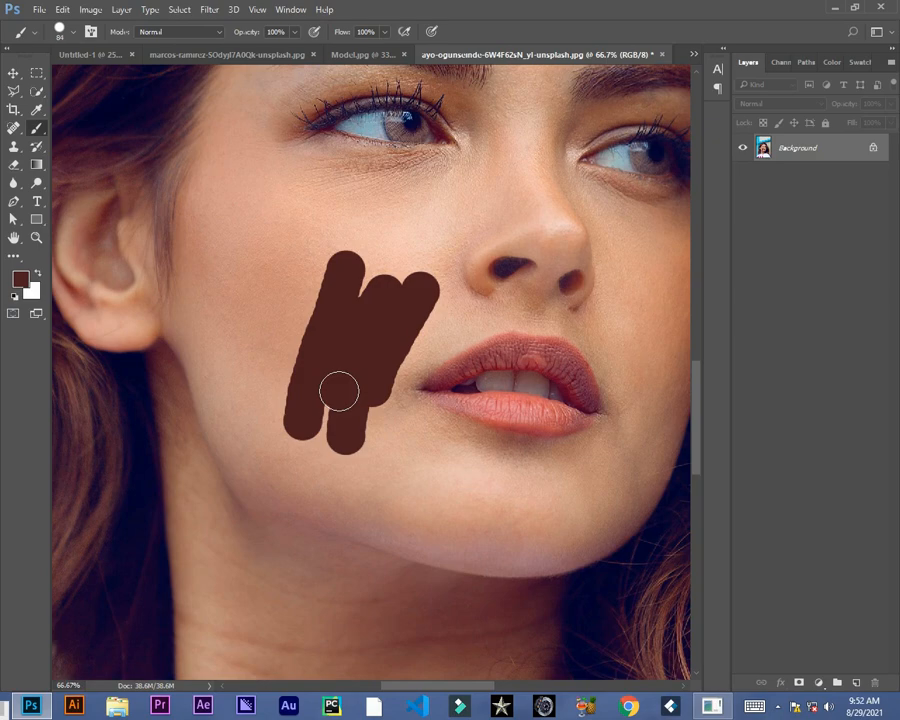
key(ctrl+z)
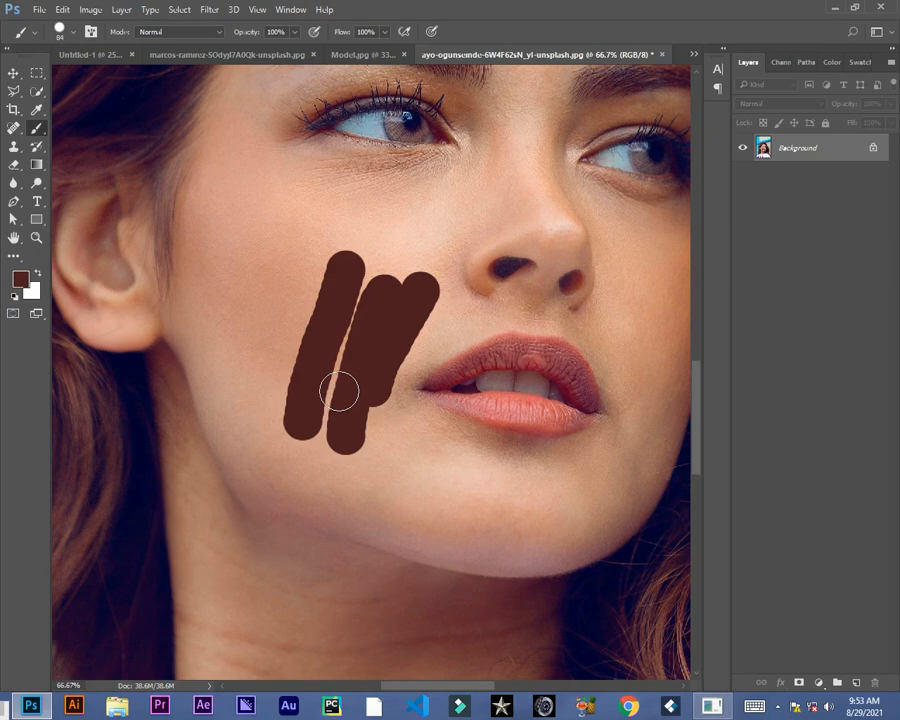
key(ctrl+z)
key(ctrl+z)
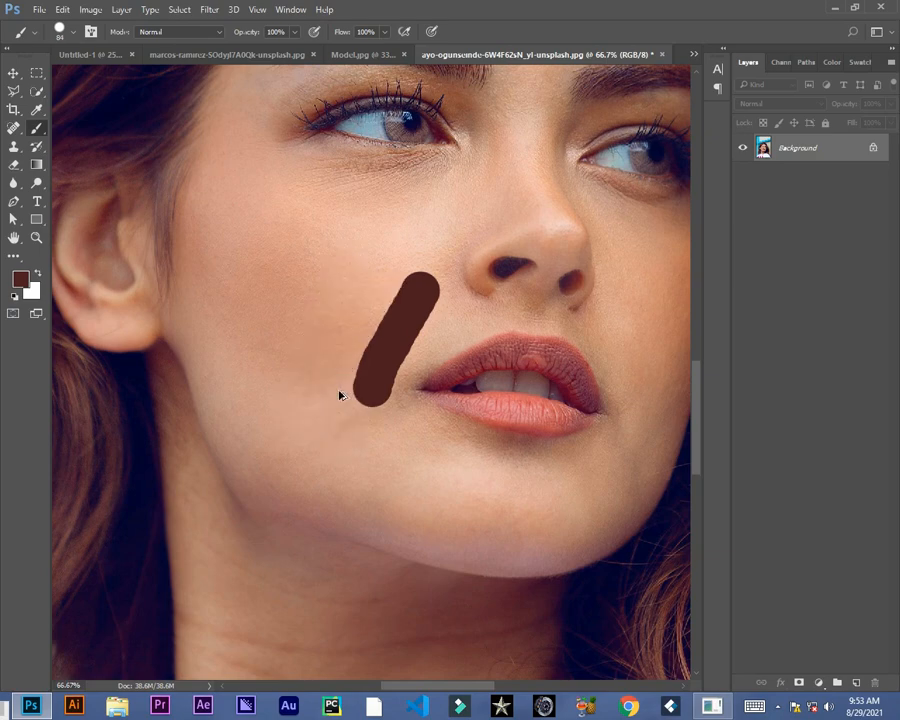
key(ctrl+0)
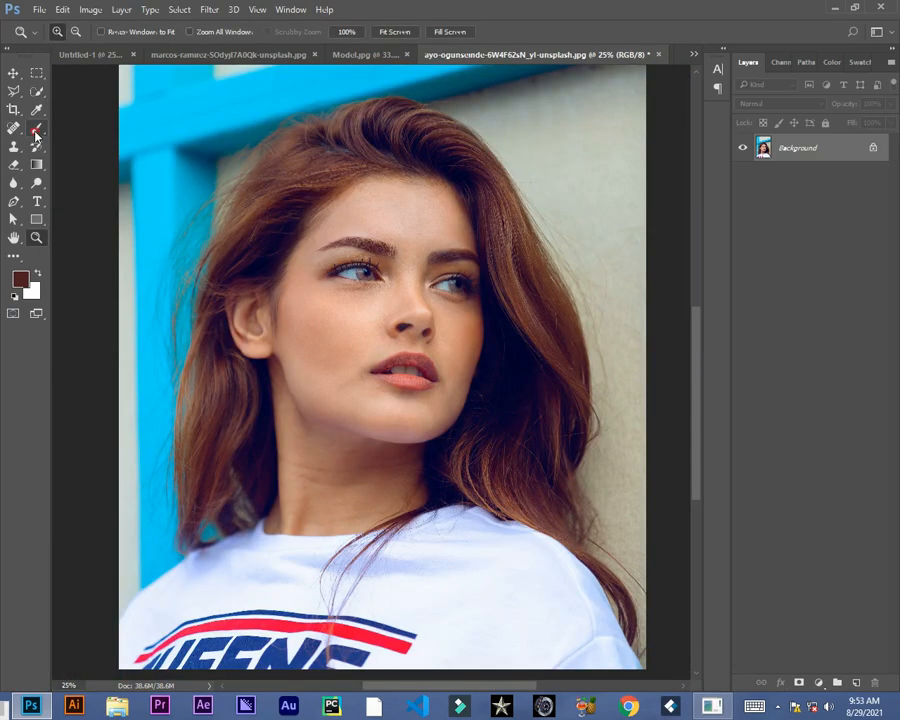
Clone the dark hair and white shirt over the blue background beside the woman's head with the Clone Stamp tool
click(16, 148)
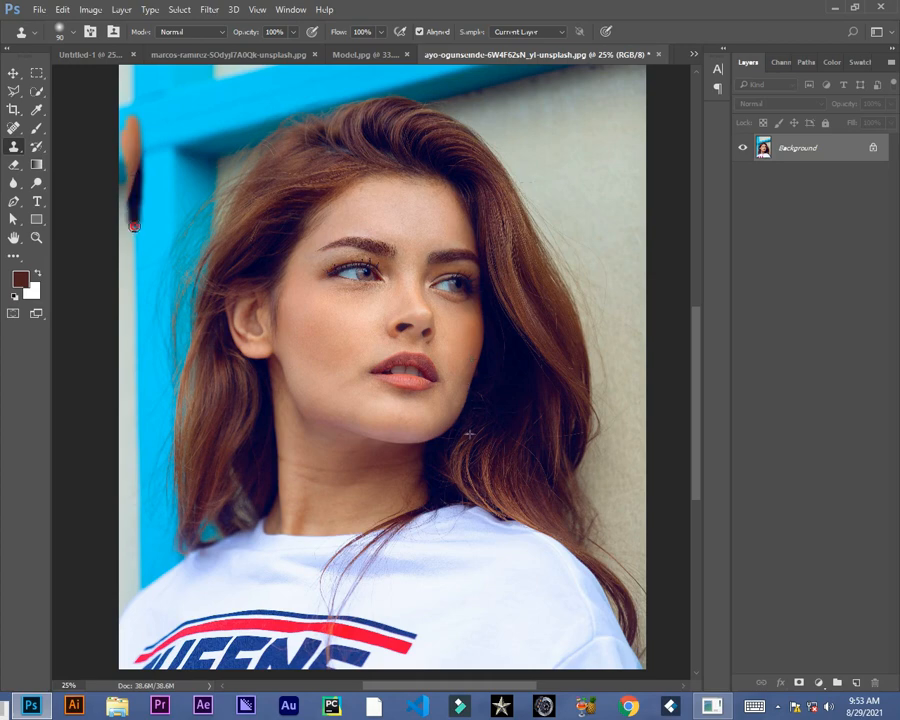
mouse_move(120, 220)
mouse_down()
mouse_move(152, 208)
mouse_move(154, 121)
mouse_move(137, 241)
mouse_move(106, 310)
mouse_move(143, 258)
mouse_move(145, 215)
mouse_move(162, 251)
mouse_move(142, 331)
mouse_move(153, 213)
mouse_move(146, 312)
mouse_move(176, 183)
mouse_move(180, 217)
mouse_move(180, 186)
mouse_move(166, 160)
mouse_move(165, 178)
mouse_move(170, 129)
mouse_move(165, 209)
mouse_move(177, 178)
mouse_move(178, 234)
mouse_move(149, 349)
mouse_move(145, 245)
mouse_move(106, 354)
mouse_move(109, 309)
mouse_move(151, 261)
mouse_move(139, 306)
mouse_move(152, 339)
mouse_move(182, 217)
mouse_move(194, 253)
mouse_move(143, 413)
mouse_move(156, 311)
mouse_move(123, 472)
mouse_move(111, 439)
mouse_move(144, 371)
mouse_move(128, 336)
mouse_move(124, 376)
mouse_move(185, 321)
mouse_move(175, 383)
mouse_move(172, 313)
mouse_move(175, 379)
mouse_up()
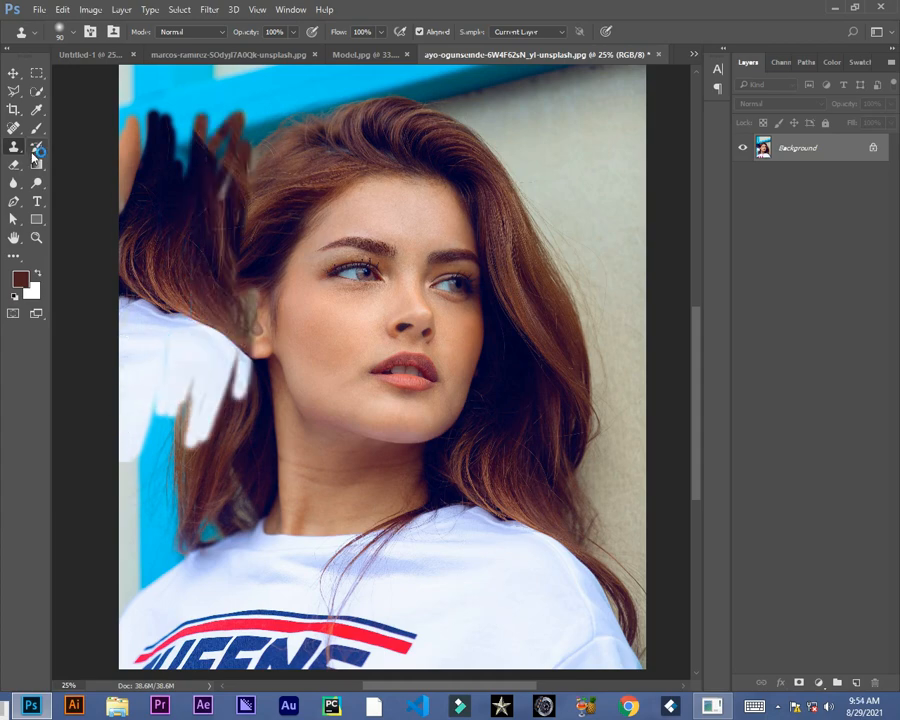
Erase a thick zigzag across the cloned hair and the woman's cheek with the Eraser tool, and undo it
click(35, 150)
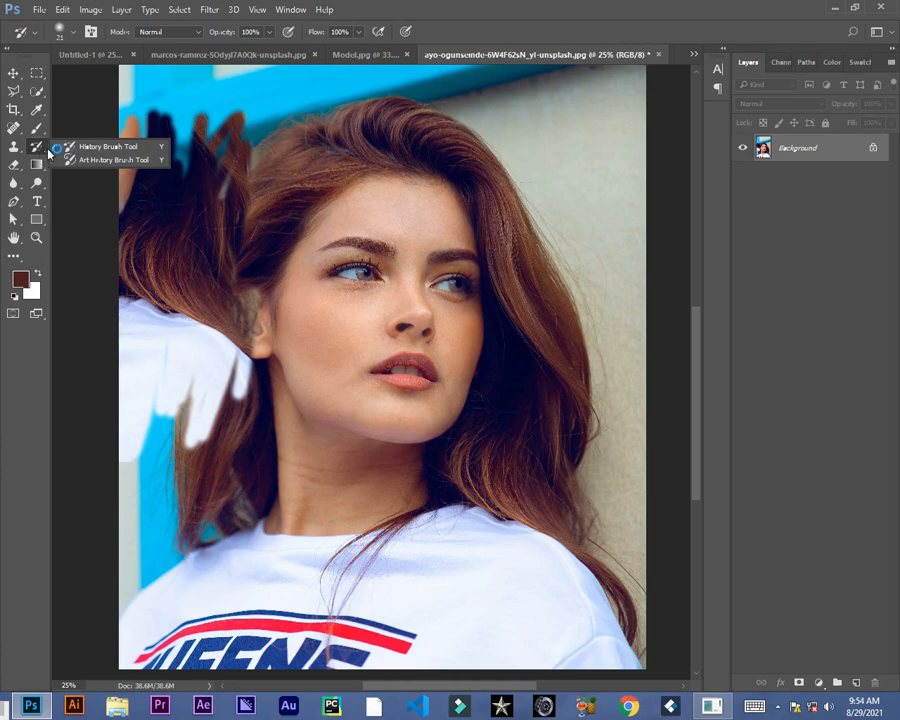
click(15, 165)
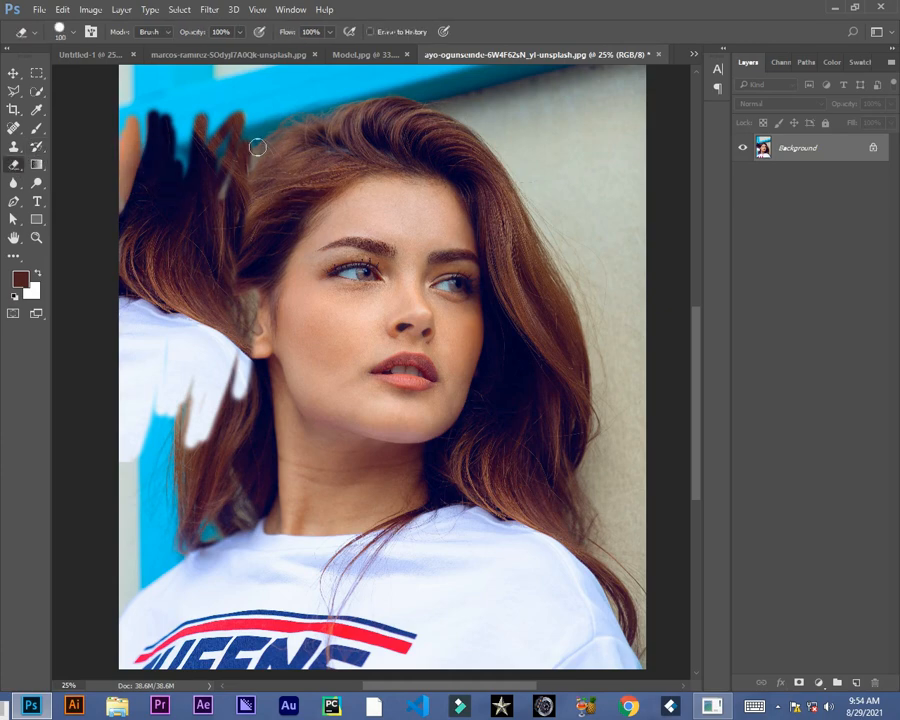
drag(250, 122, 178, 228)
mouse_move(206, 149)
mouse_down()
mouse_move(217, 153)
mouse_move(201, 143)
mouse_move(171, 197)
mouse_move(249, 92)
mouse_move(315, 237)
mouse_move(240, 420)
mouse_up()
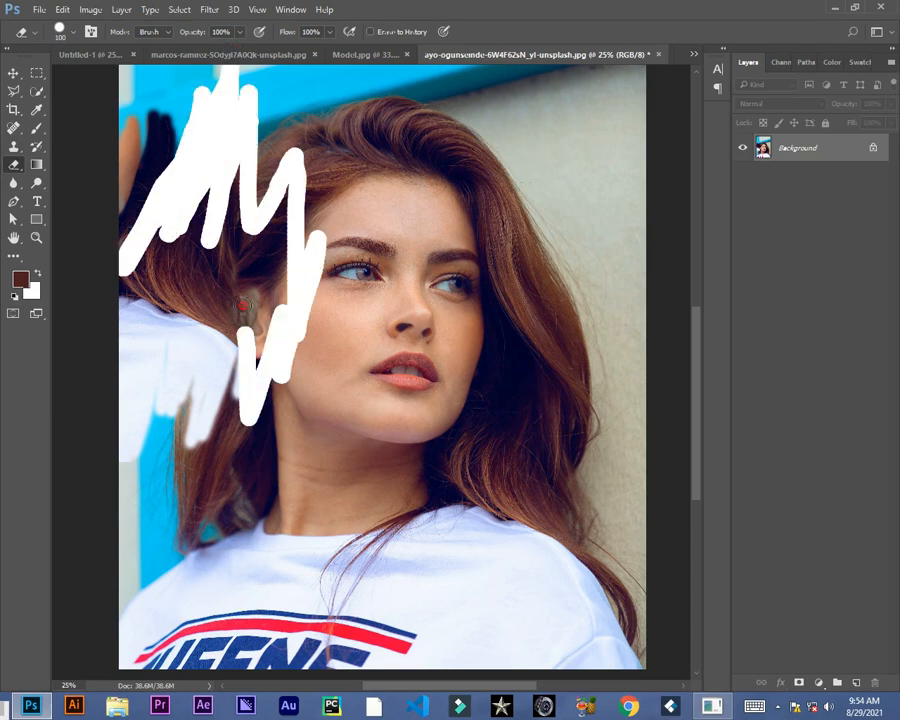
key(ctrl+z)
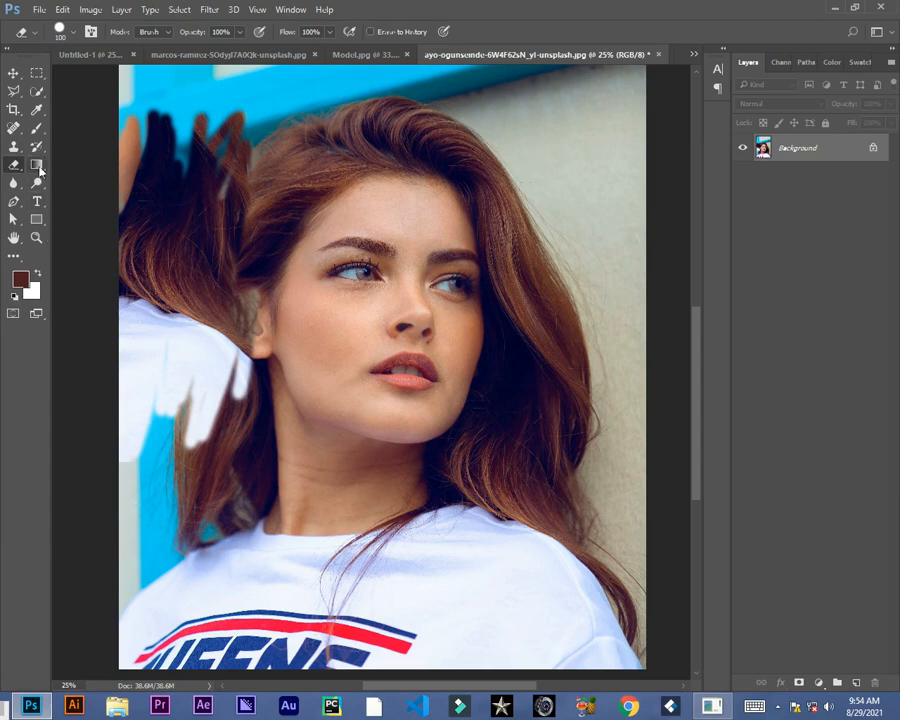
Duplicate the Background layer and cover the copy with a linear gradient running from orange at the right edge to pink at the left
drag(38, 166, 61, 170)
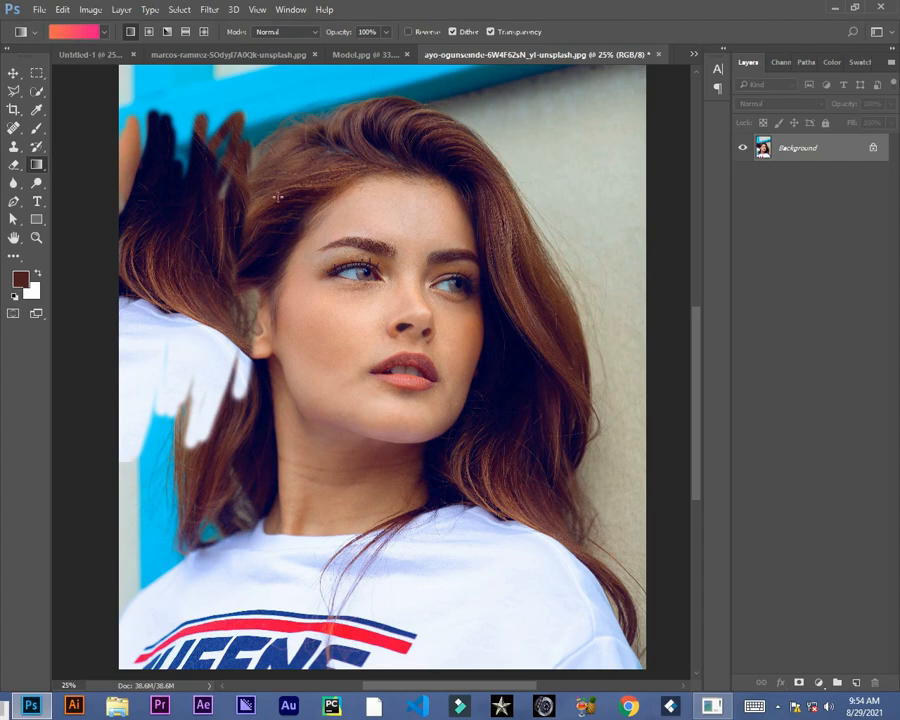
key(z)
alt+click(291, 202)
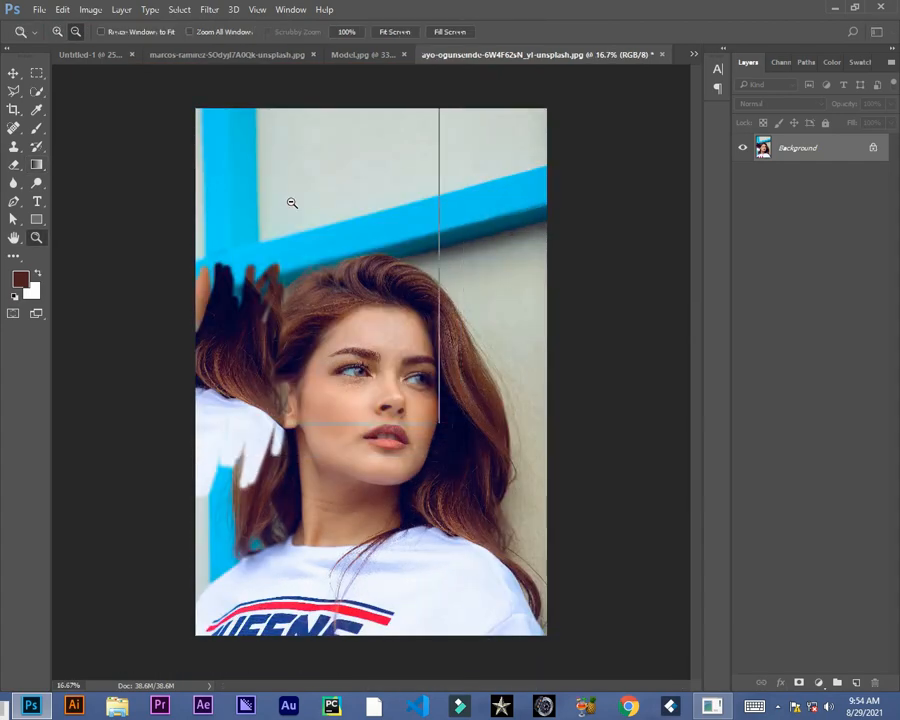
alt+click(291, 202)
key(g)
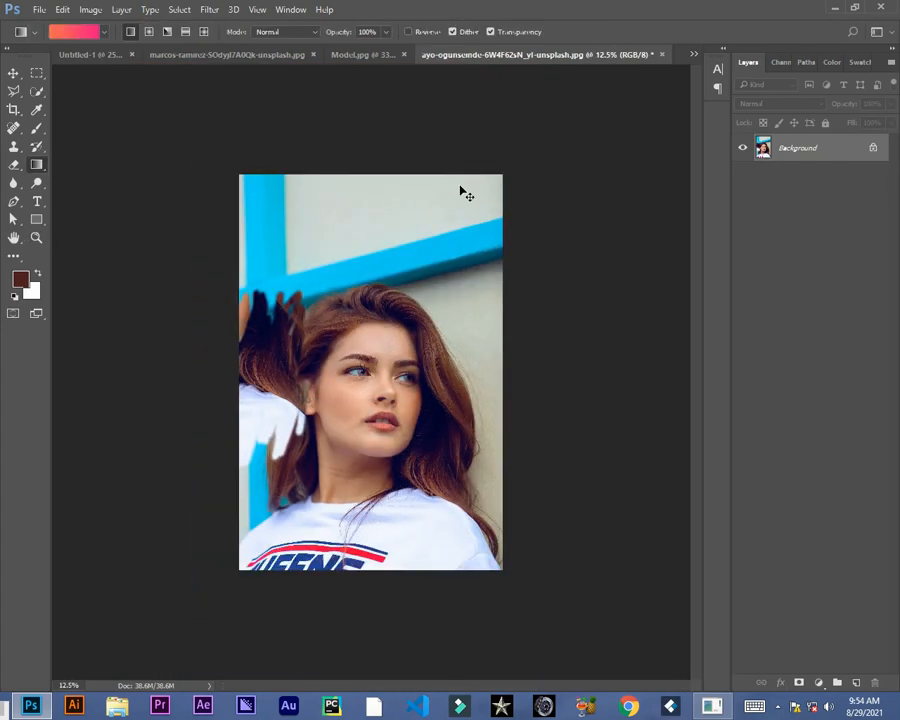
key(ctrl+j)
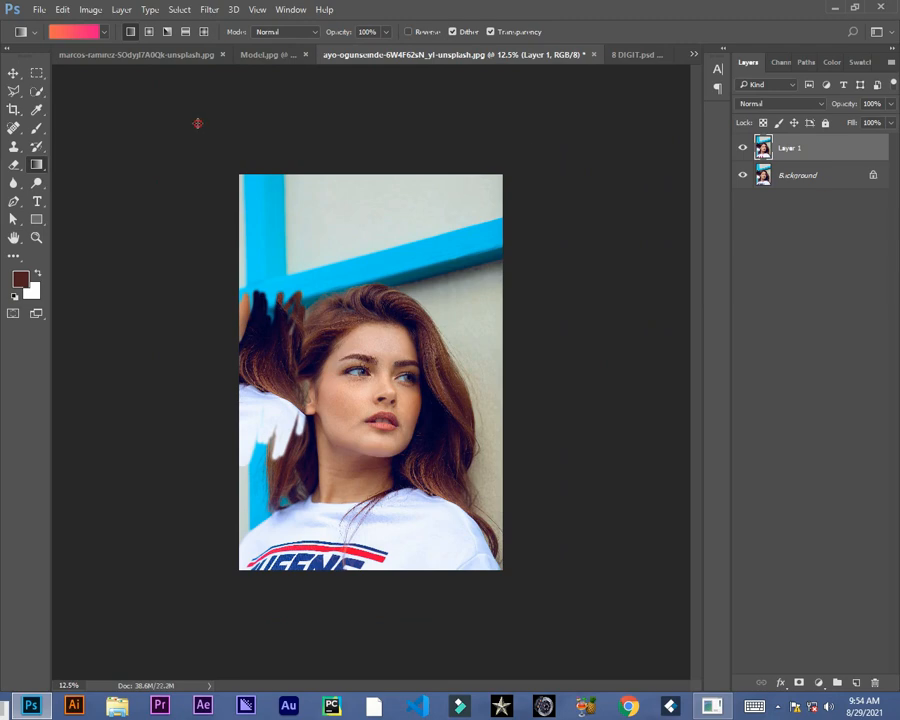
drag(240, 177, 563, 651)
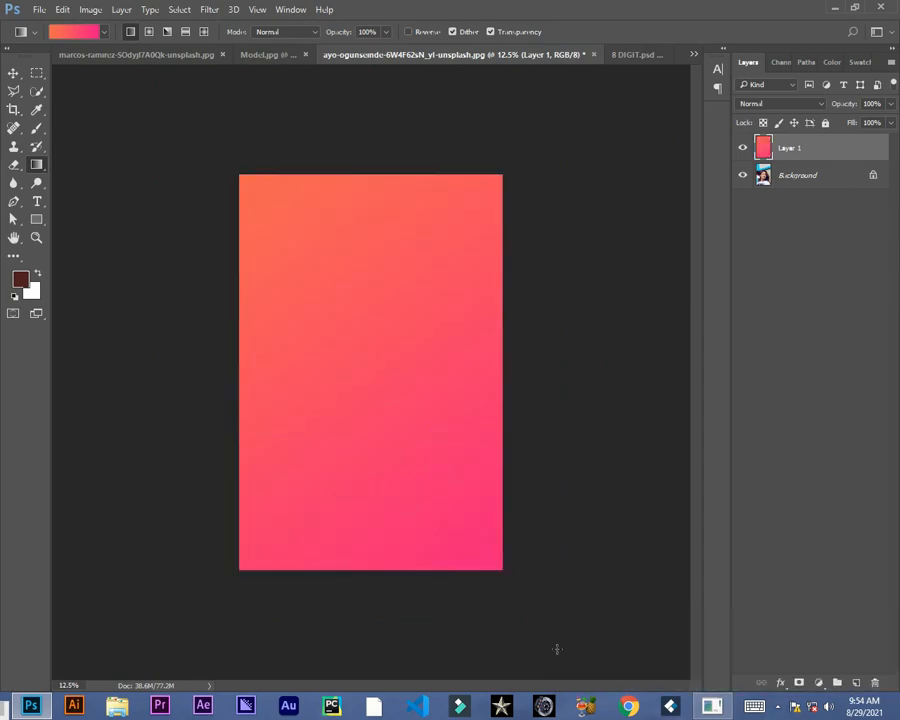
drag(523, 333, 232, 333)
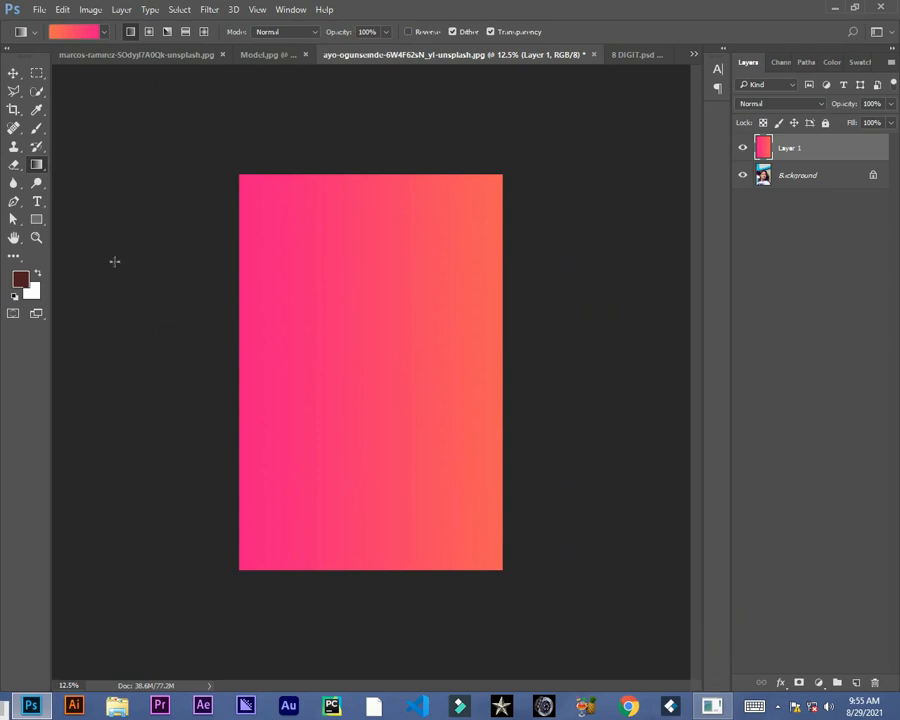
Hide the gradient layer and soften the woman's cheek and nose on the Background layer with the Blur tool at 50% strength
click(15, 183)
click(46, 183)
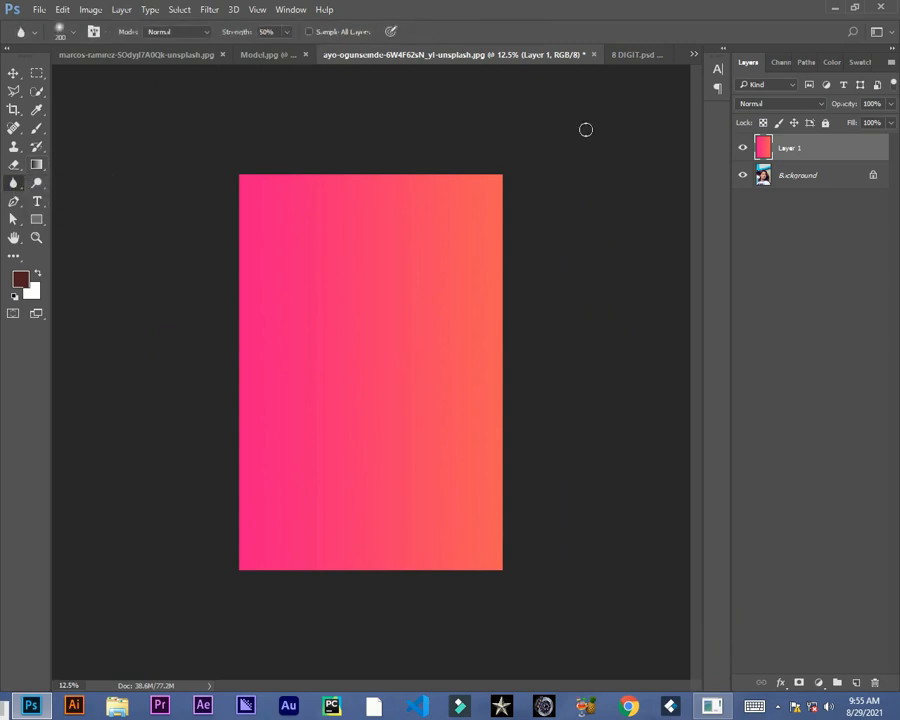
click(743, 148)
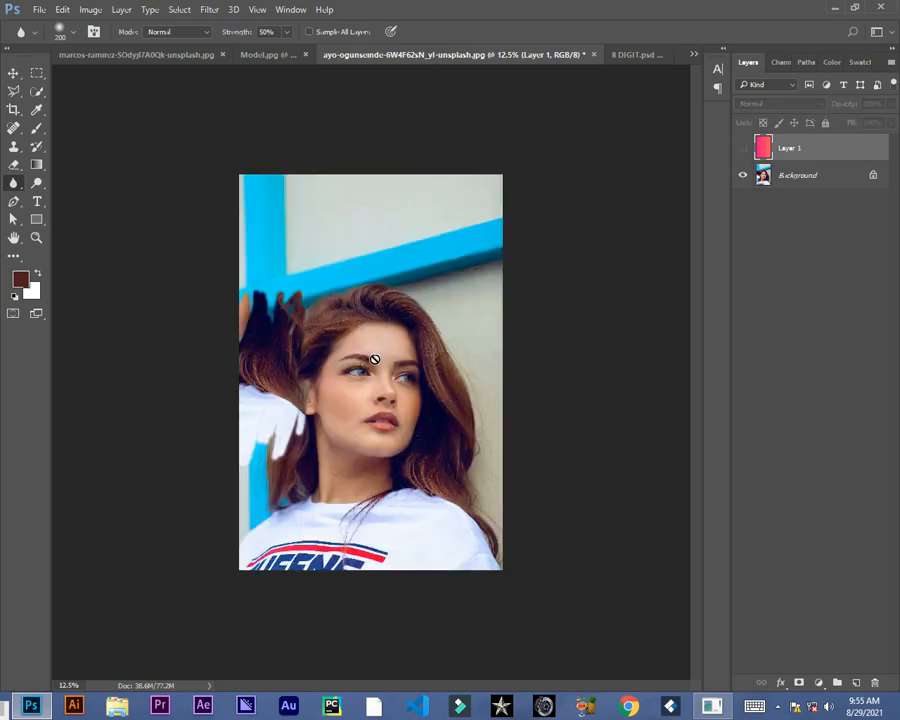
key(alt+bracketleft)
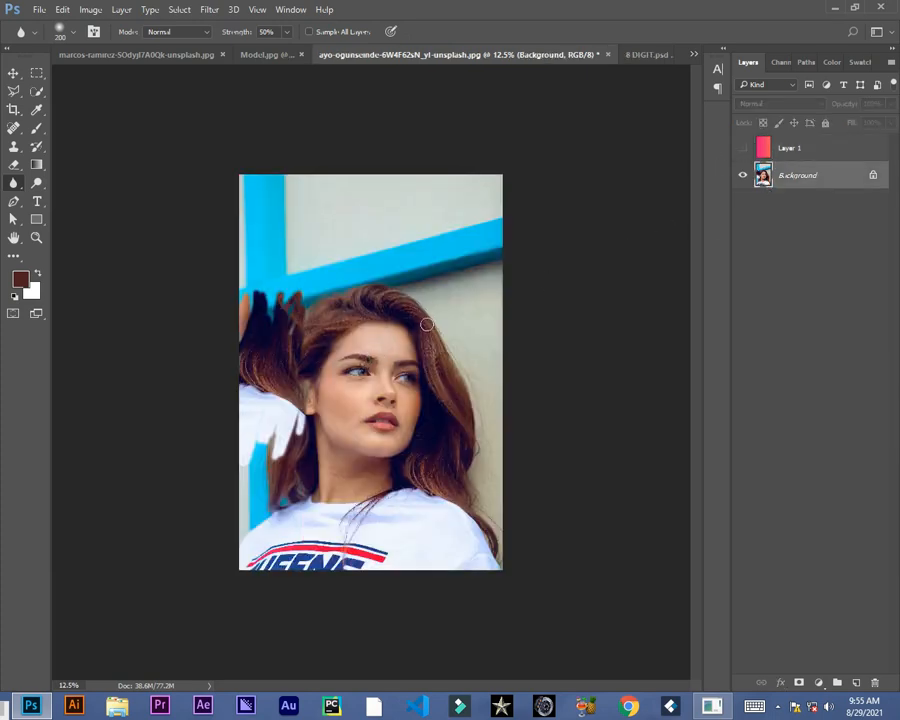
click(339, 411)
click(359, 429)
mouse_move(359, 429)
mouse_down()
mouse_move(314, 410)
mouse_move(373, 436)
mouse_move(379, 394)
mouse_move(365, 461)
mouse_move(345, 417)
mouse_move(388, 403)
mouse_up()
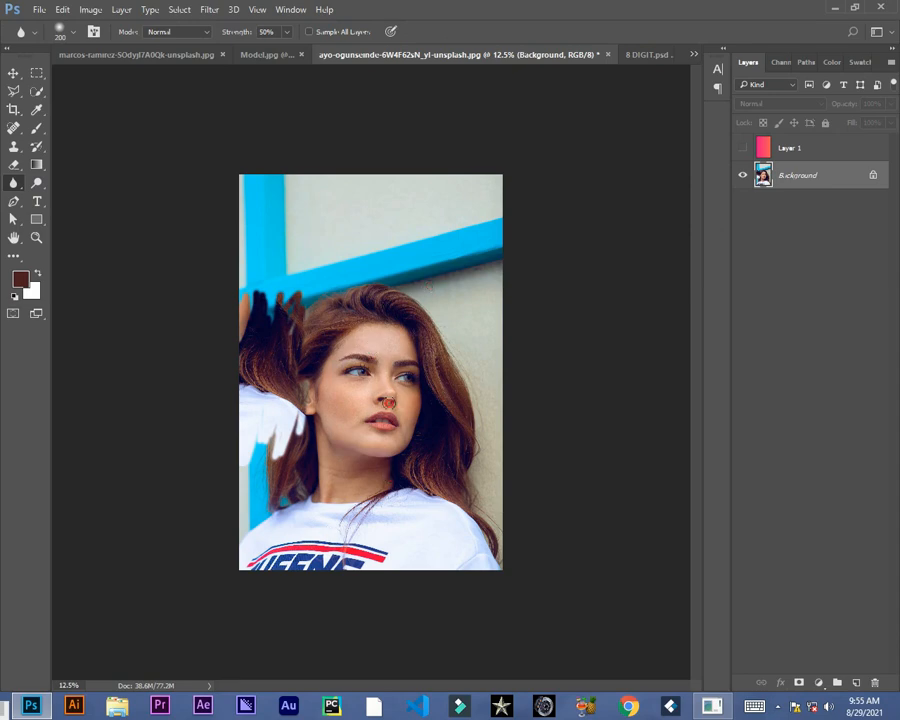
Draw a closed four-sided shape about 1296 by 703 px above the woman's head with the Pen tool in Shape mode
click(13, 201)
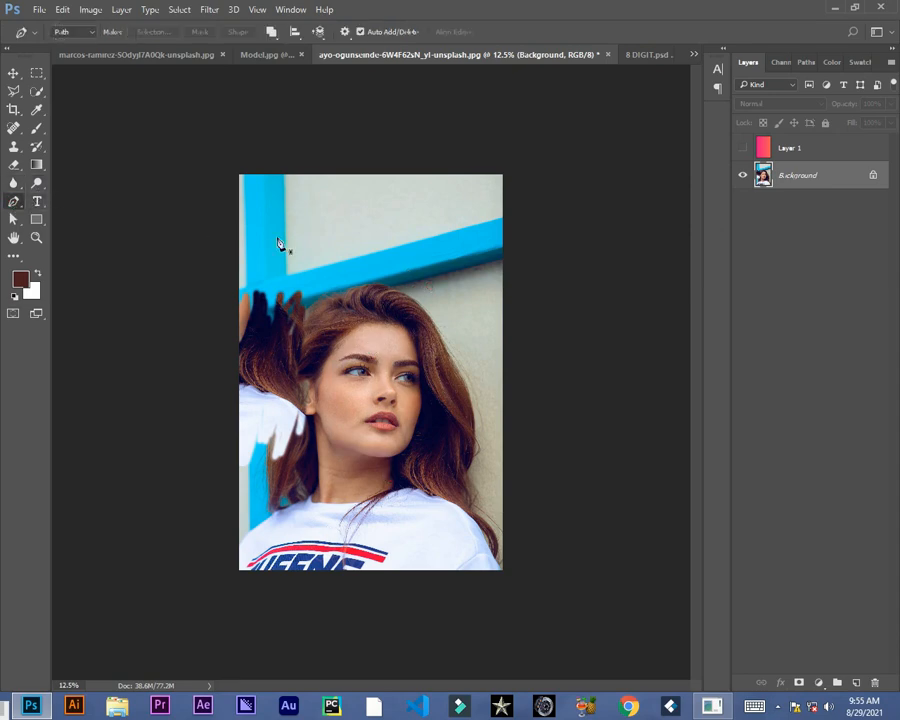
click(72, 32)
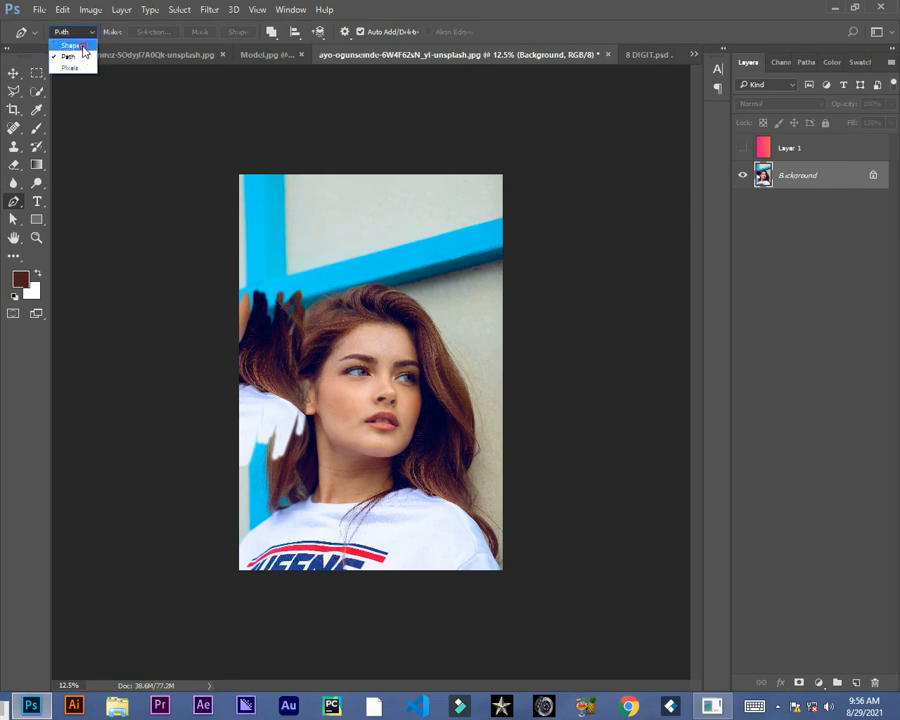
click(84, 46)
click(308, 223)
click(297, 286)
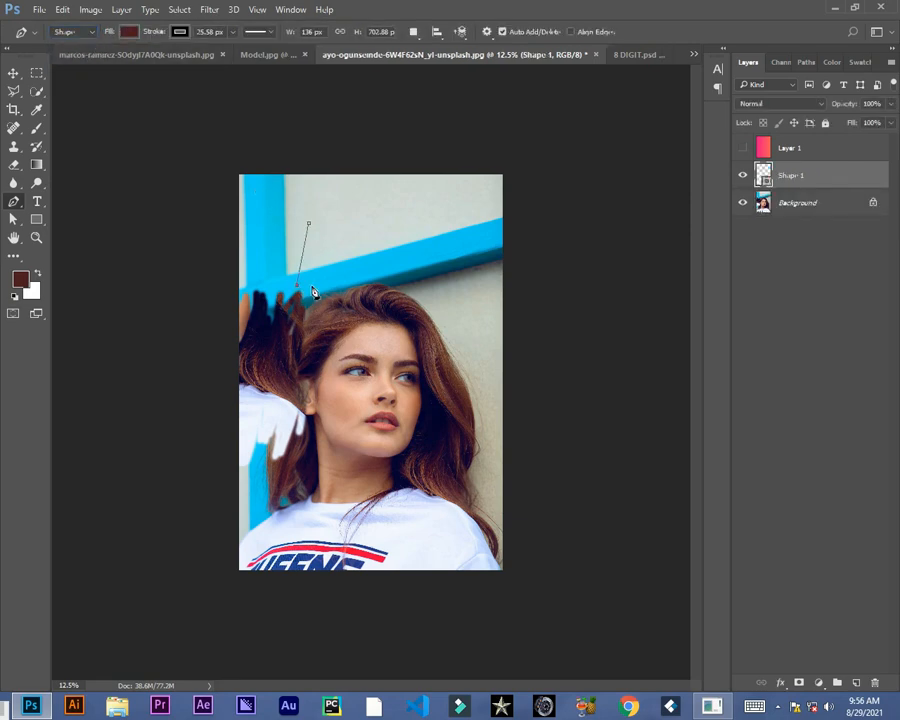
click(410, 250)
click(408, 224)
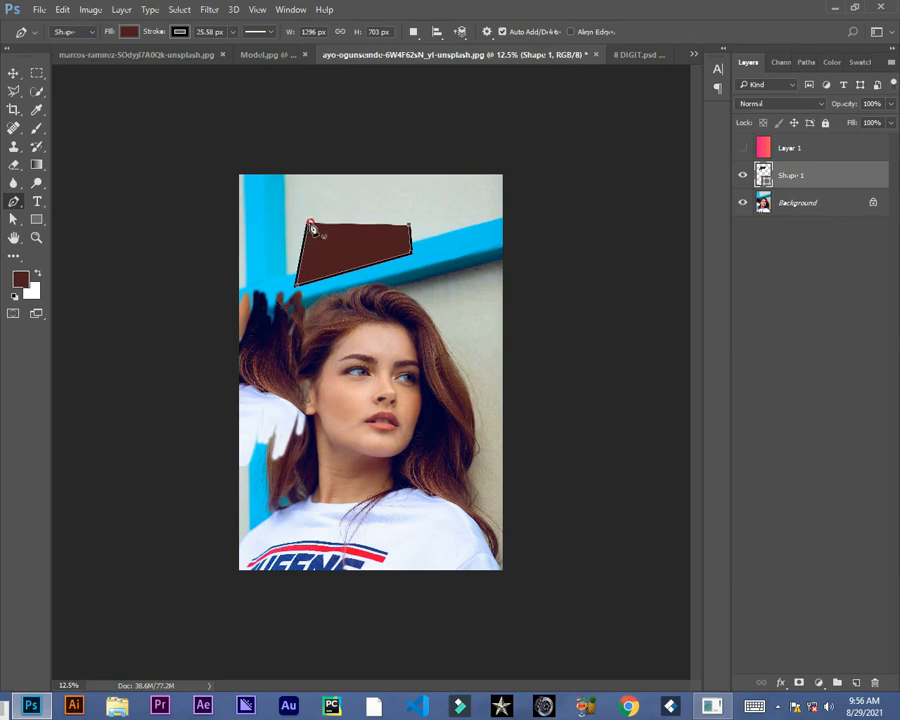
click(312, 229)
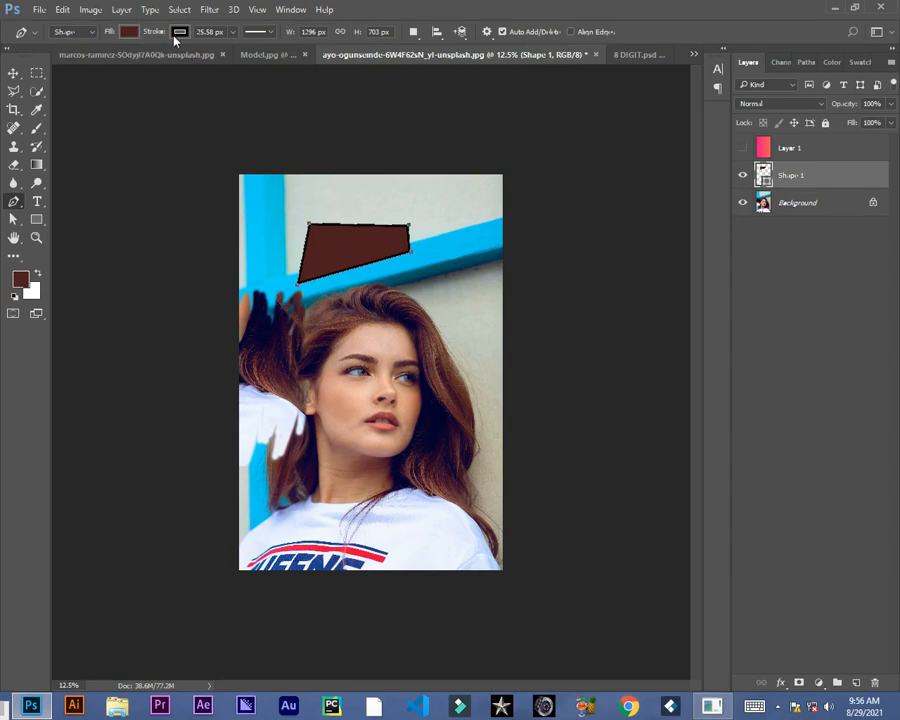
Try a white fill on the four-sided shape, and settle on green
click(126, 34)
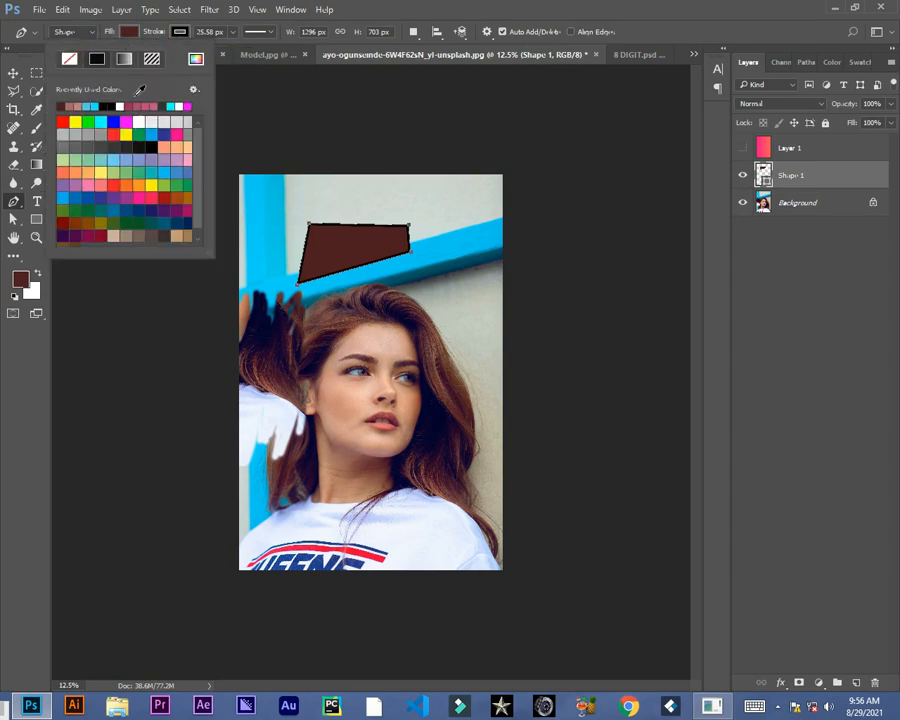
click(137, 122)
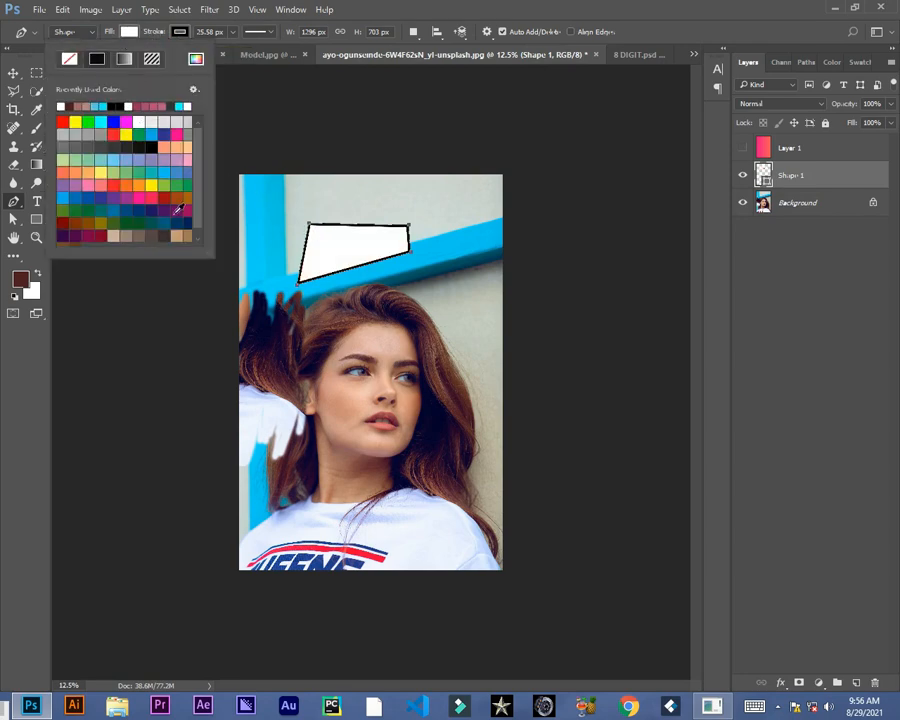
click(176, 184)
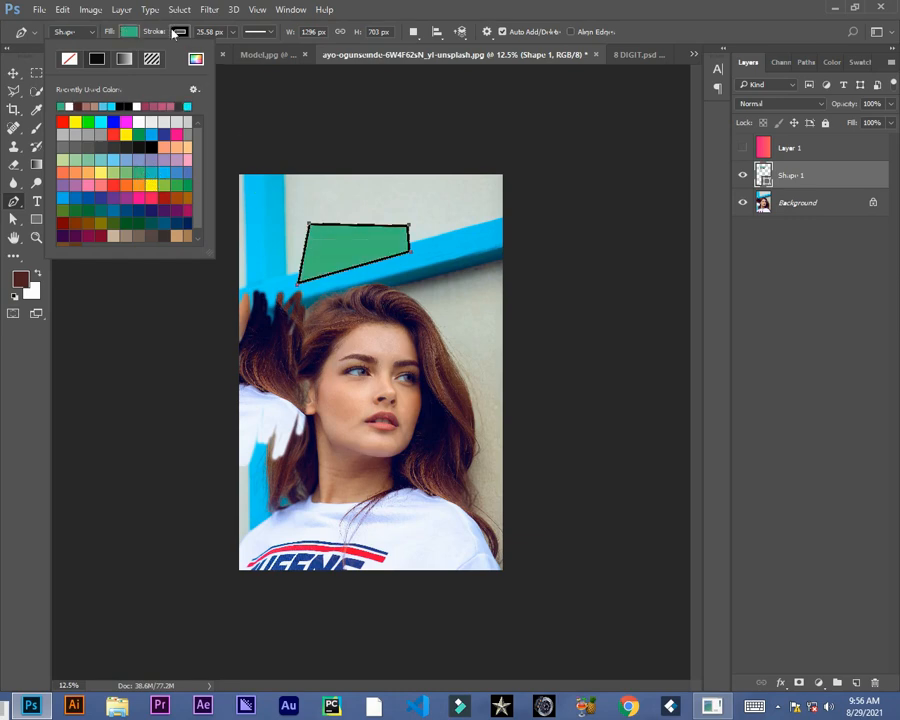
click(174, 33)
click(174, 34)
Draw a closed five-sided outline over the woman's forehead and eyes with the Pen tool in Path mode, and convert it to a selection
click(76, 34)
click(74, 33)
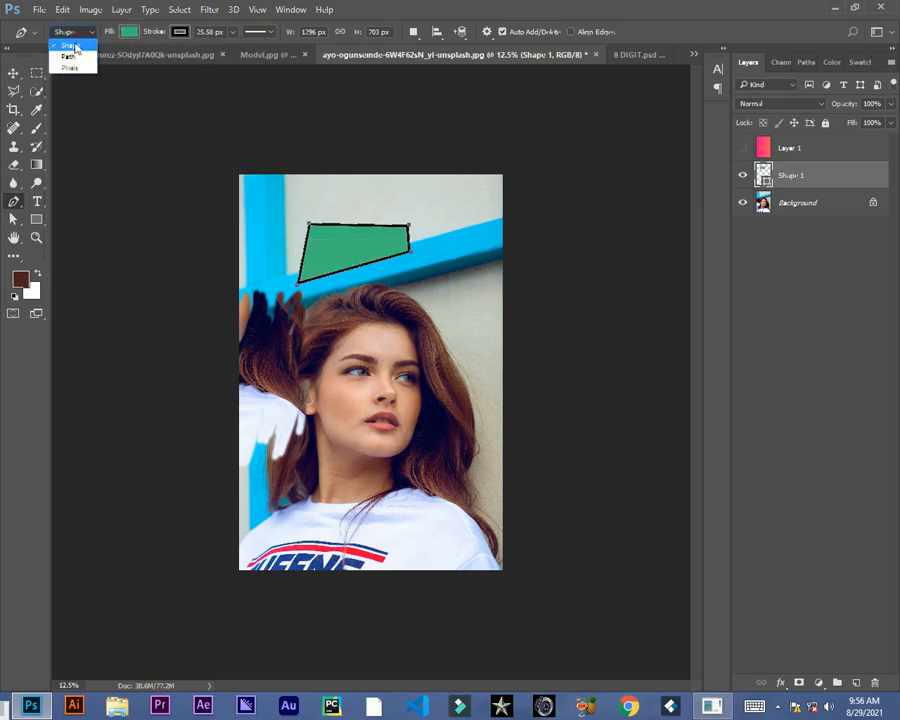
click(69, 56)
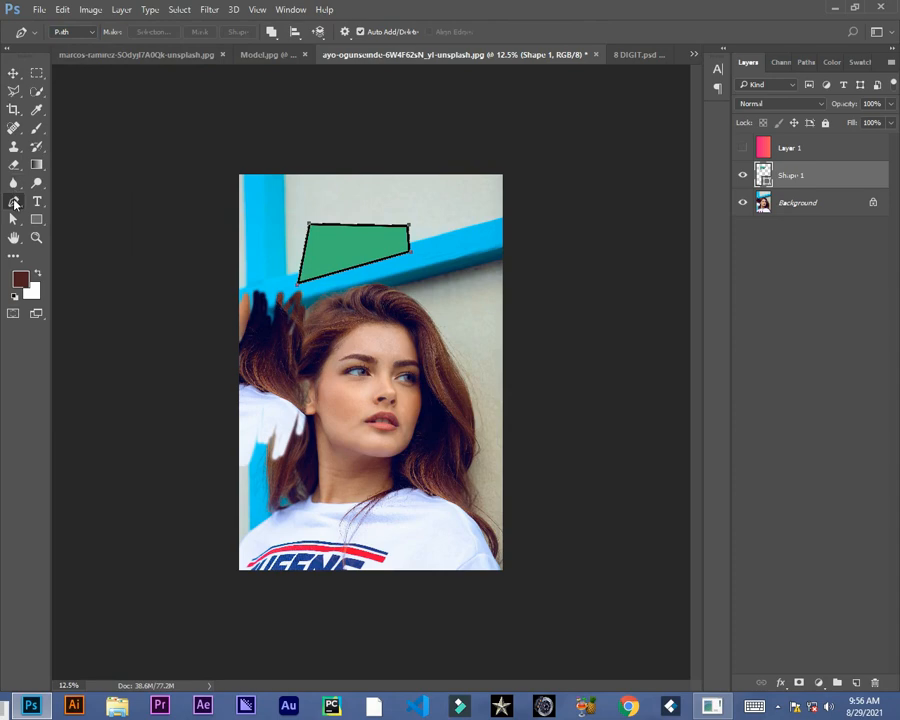
click(347, 289)
click(286, 385)
click(332, 411)
click(448, 352)
click(405, 288)
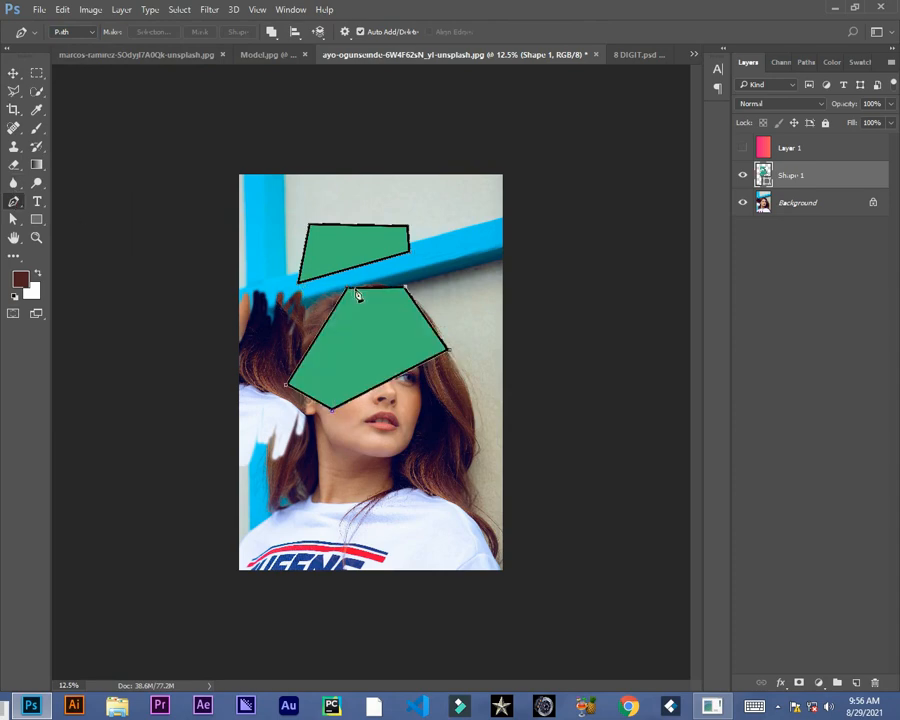
click(347, 290)
key(ctrl+Return)
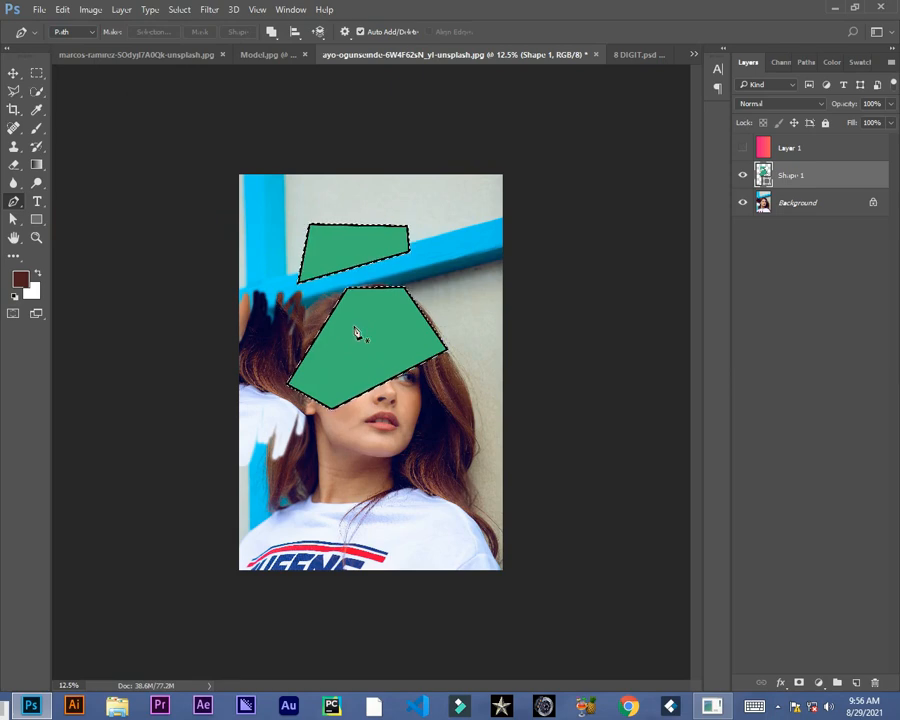
right_click(375, 330)
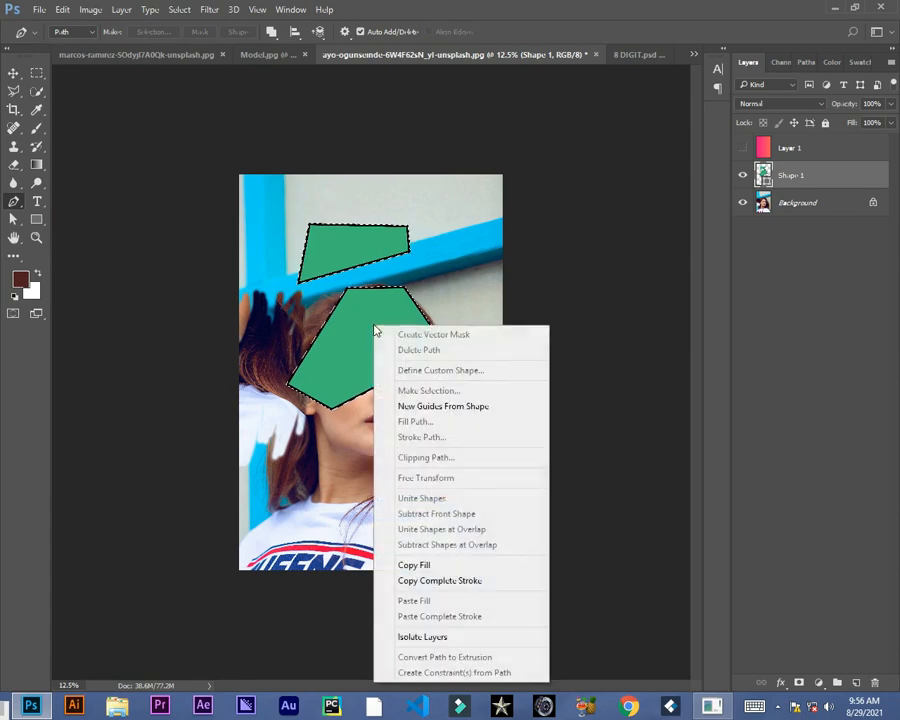
click(350, 392)
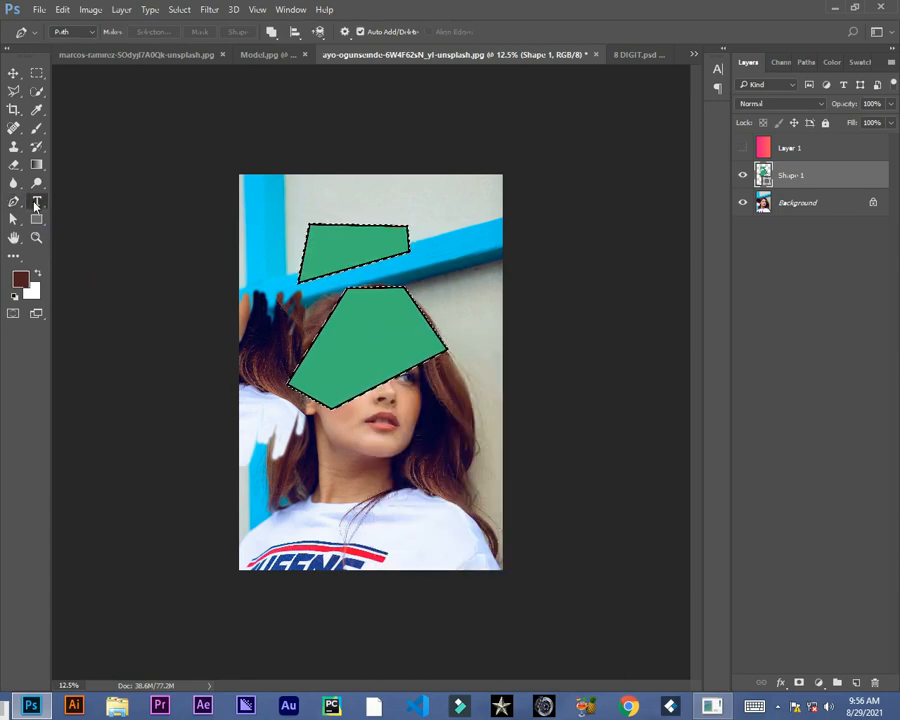
Add the text line "kgdbkjbvkjdb jkbgvuir g" in Arial Black 48 pt above the four-sided green shape
click(35, 204)
click(280, 207)
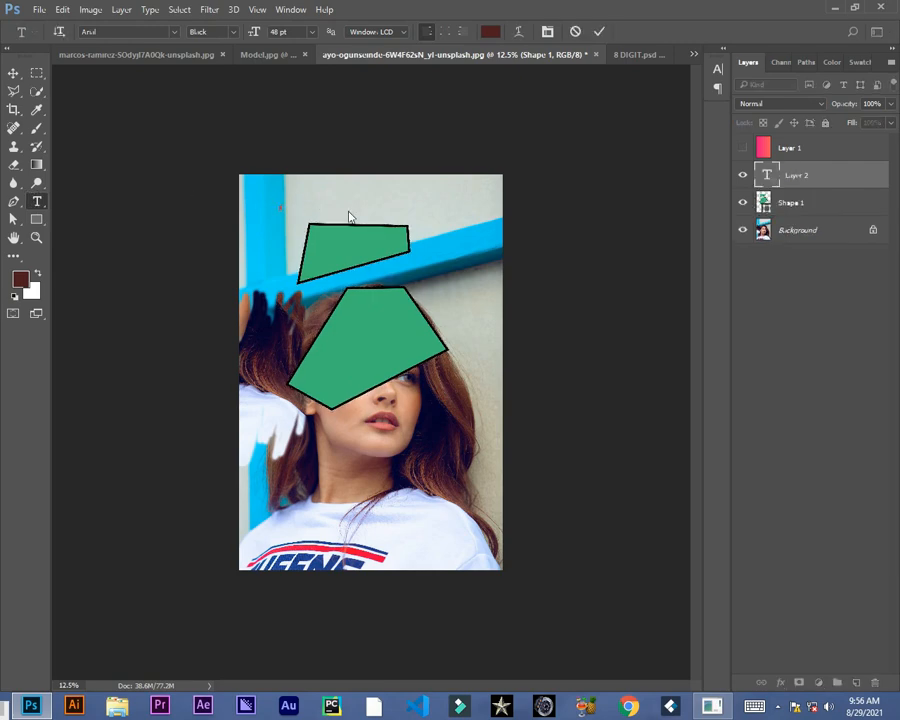
text(asdfkjsdlkf, kamcsk a)
click(14, 219)
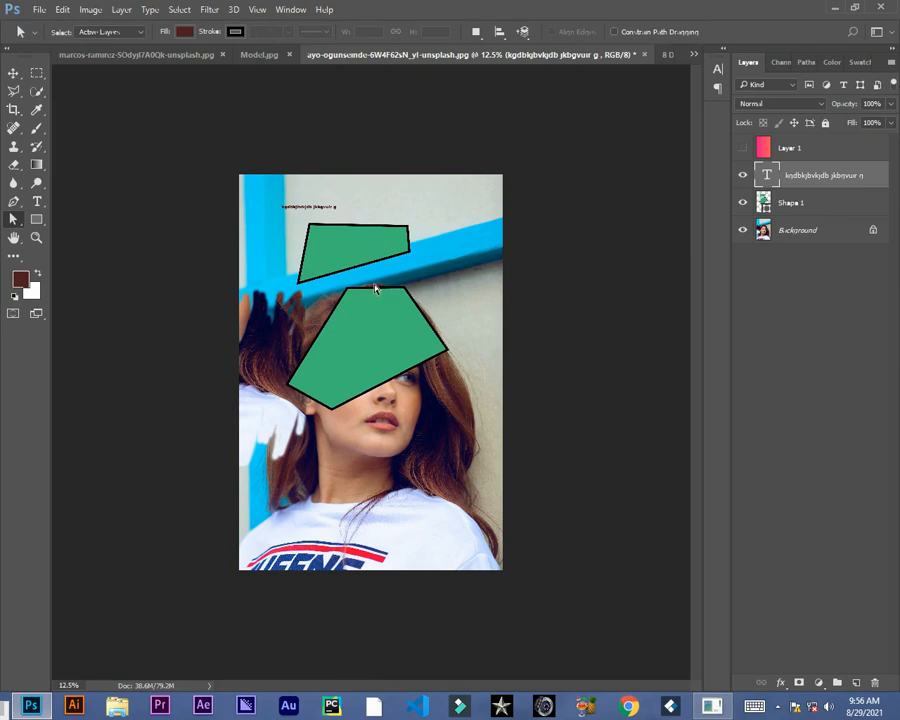
Draw a dark brown rectangle about 1872 by 1520 px over the green shapes with the Rectangle tool
click(36, 219)
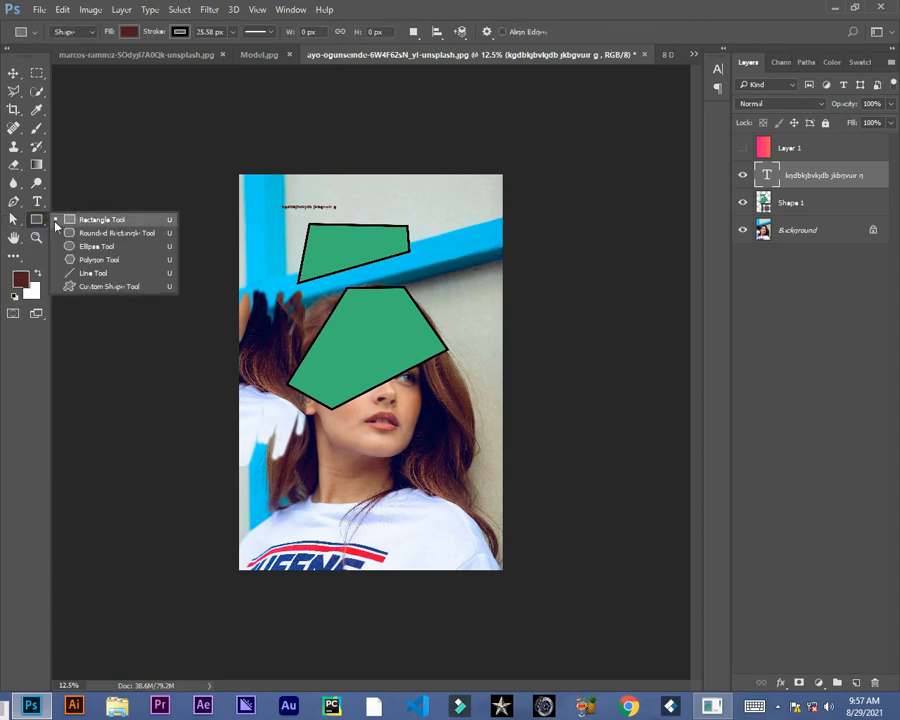
click(90, 220)
drag(277, 231, 413, 373)
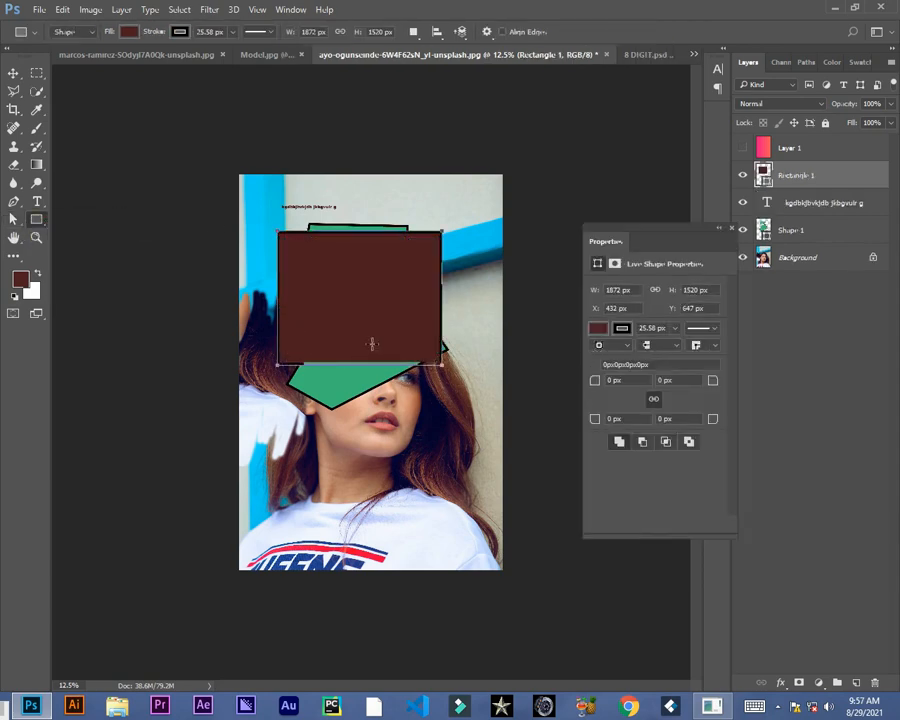
Draw a rounded rectangle about 1544 by 873 px with a 10 px radius overlapping the brown rectangle's upper part, and switch to the Hand tool
right_click(32, 222)
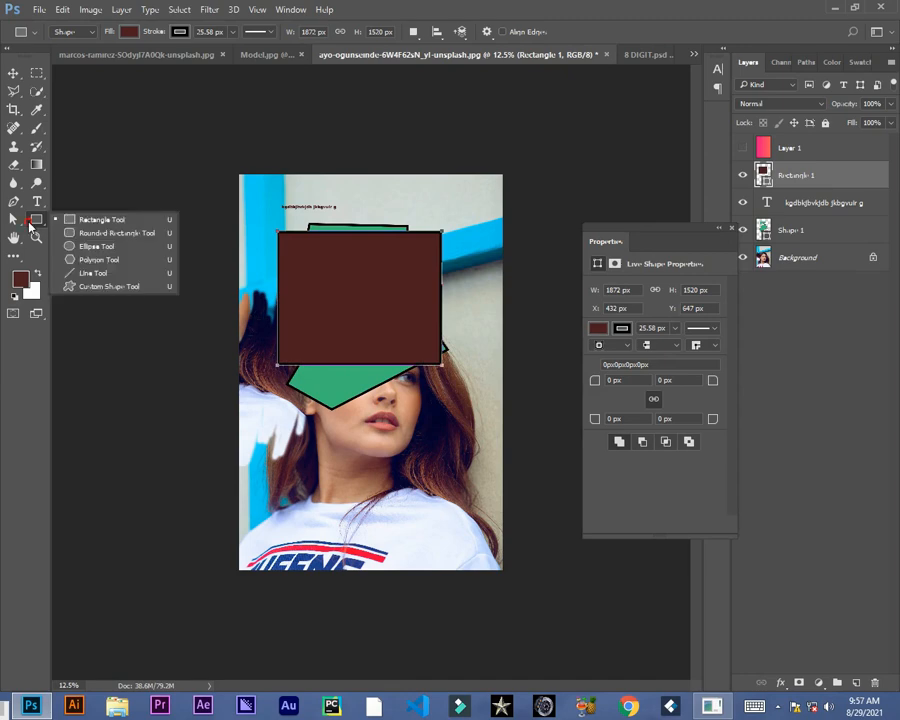
click(80, 231)
drag(301, 195, 436, 271)
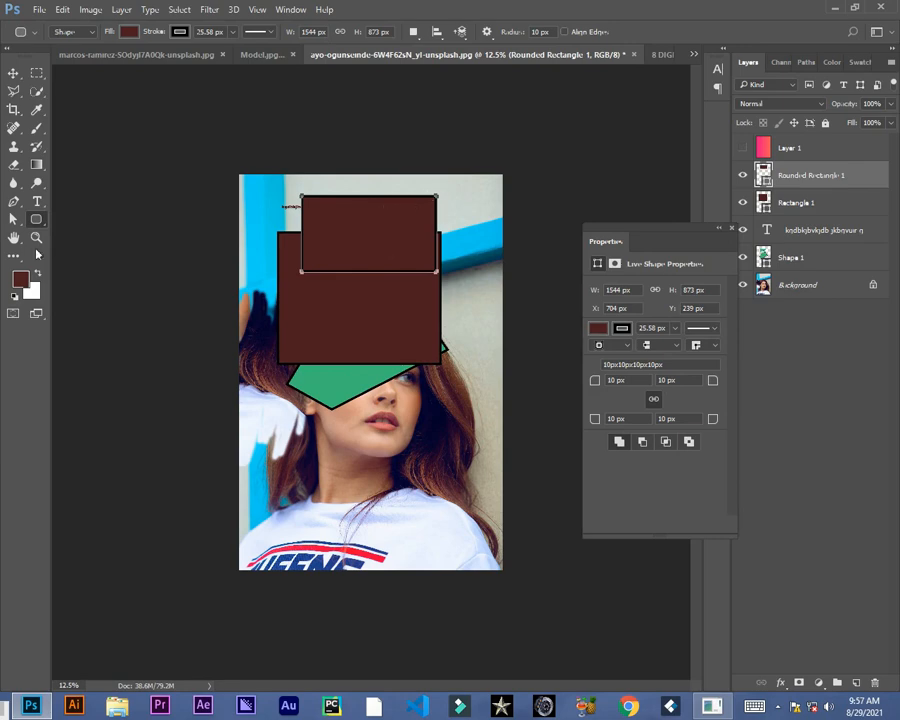
click(14, 237)
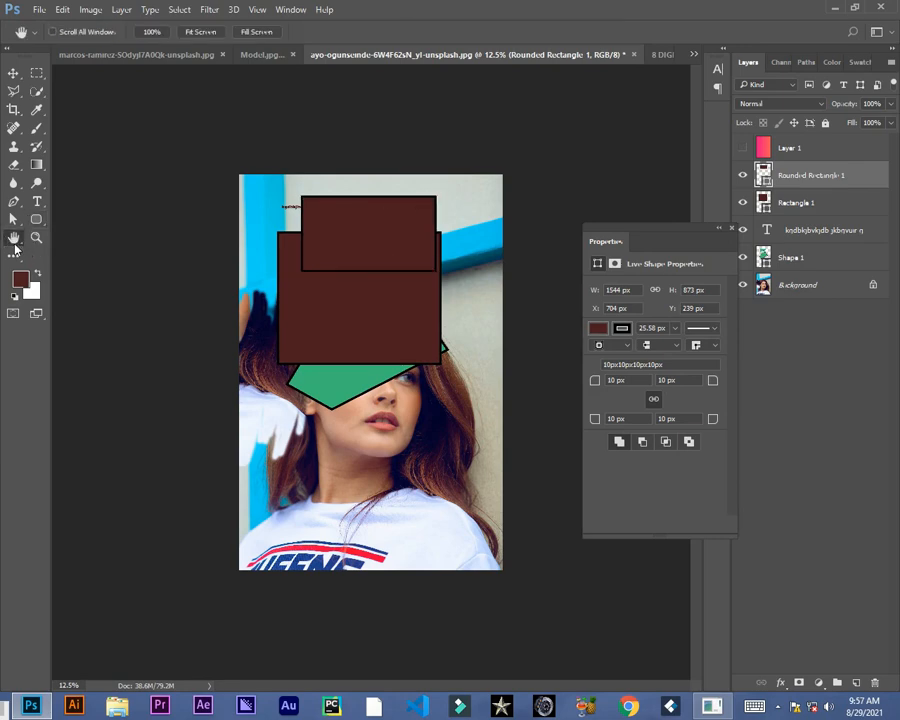
Hide the two brown rectangles, the text line and the green shape, leaving only the portrait background layer displayed
drag(14, 243, 78, 238)
key(z)
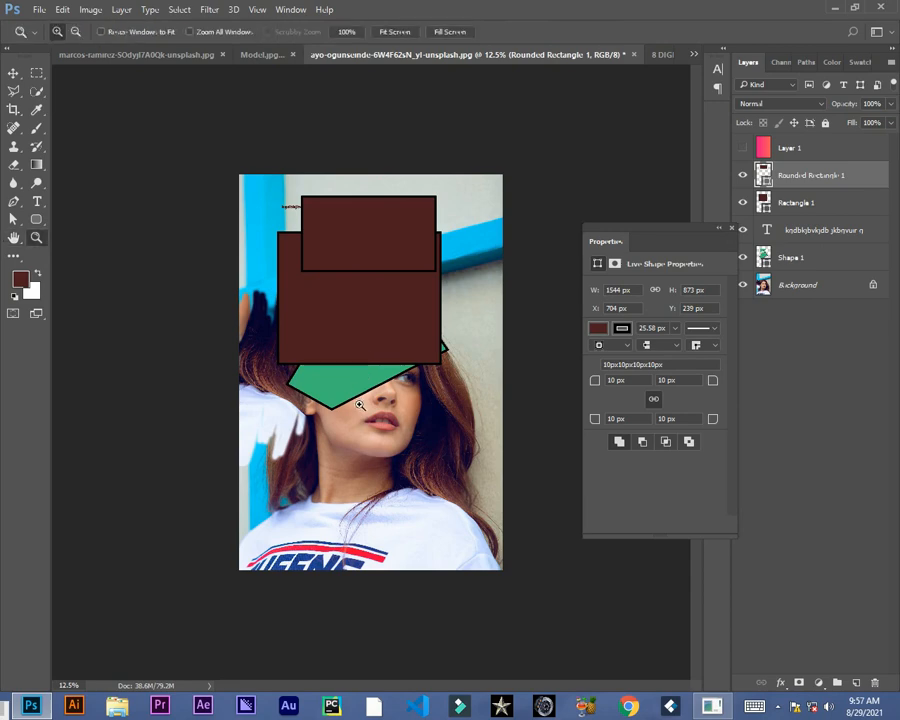
alt+click(361, 396)
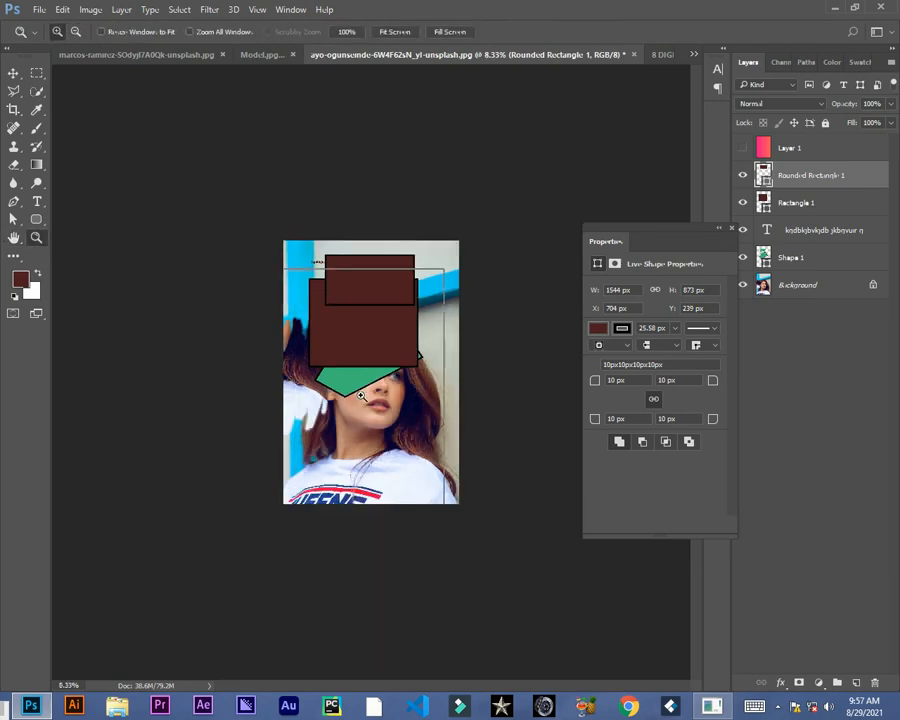
click(361, 396)
click(361, 396)
click(361, 396)
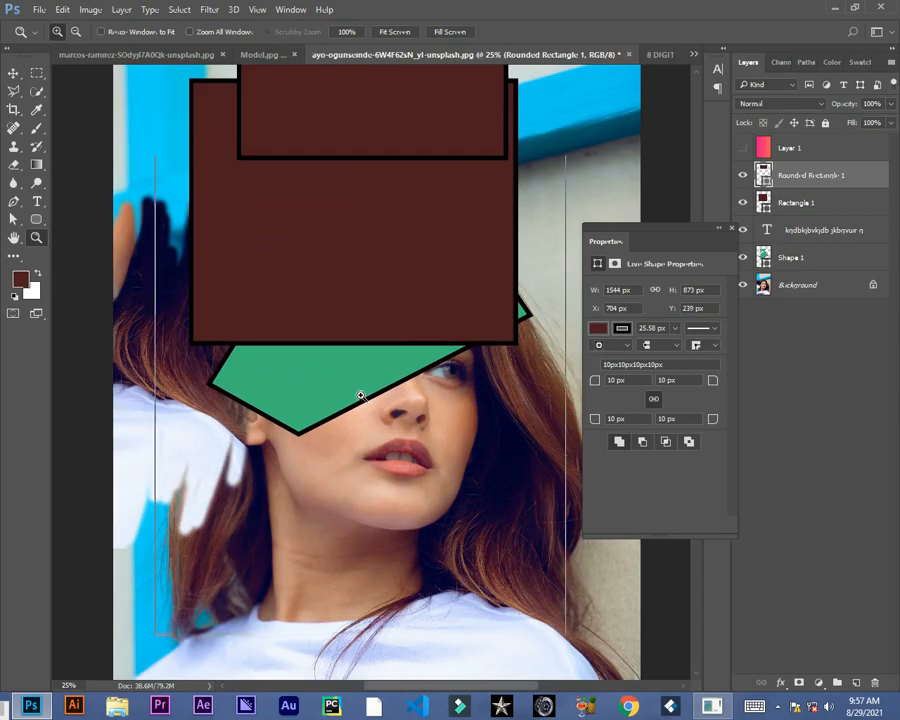
click(361, 396)
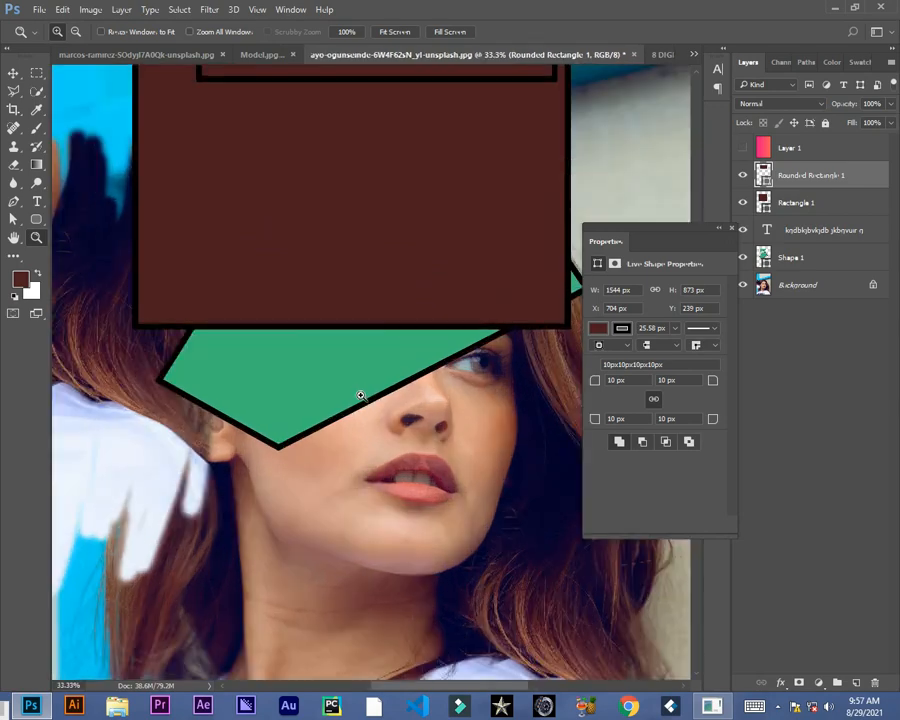
click(743, 176)
click(743, 203)
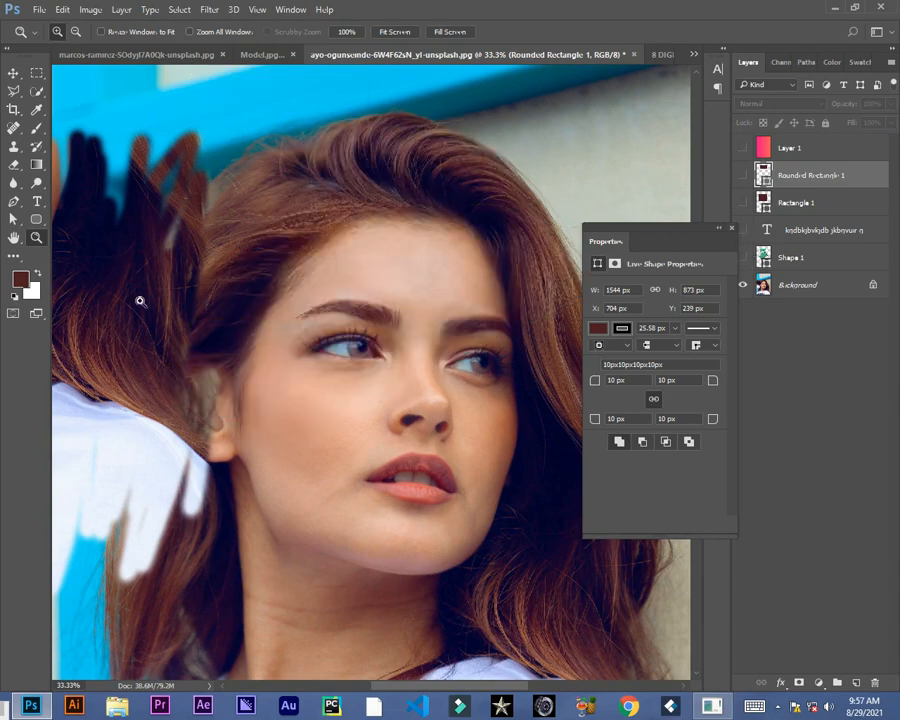
Examine the woman's hair and face up close with the Hand and Zoom tools, and return to a view of the whole portrait
click(14, 238)
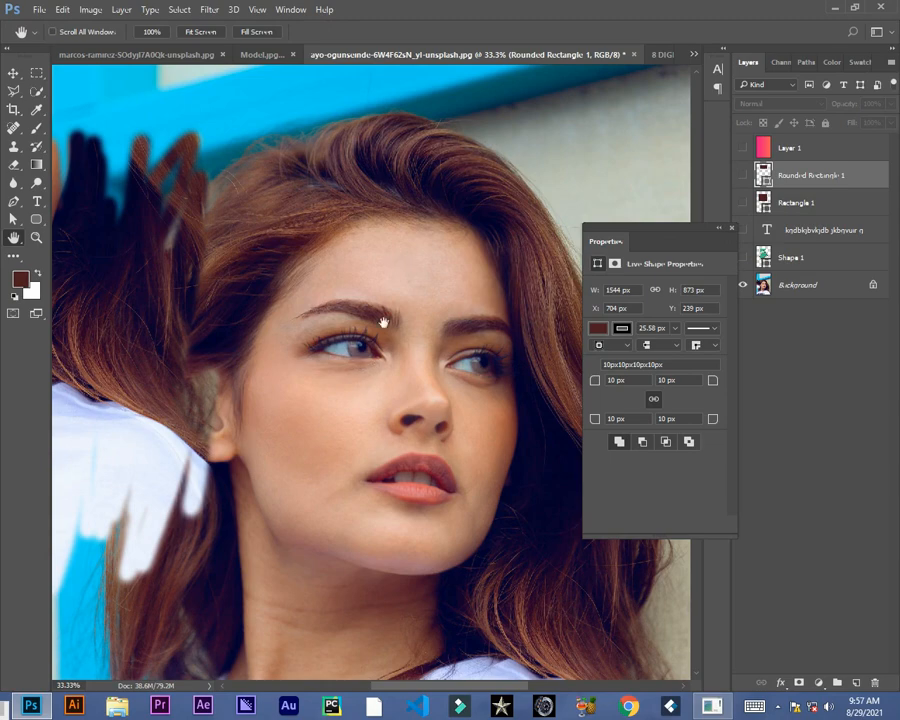
drag(367, 526, 415, 581)
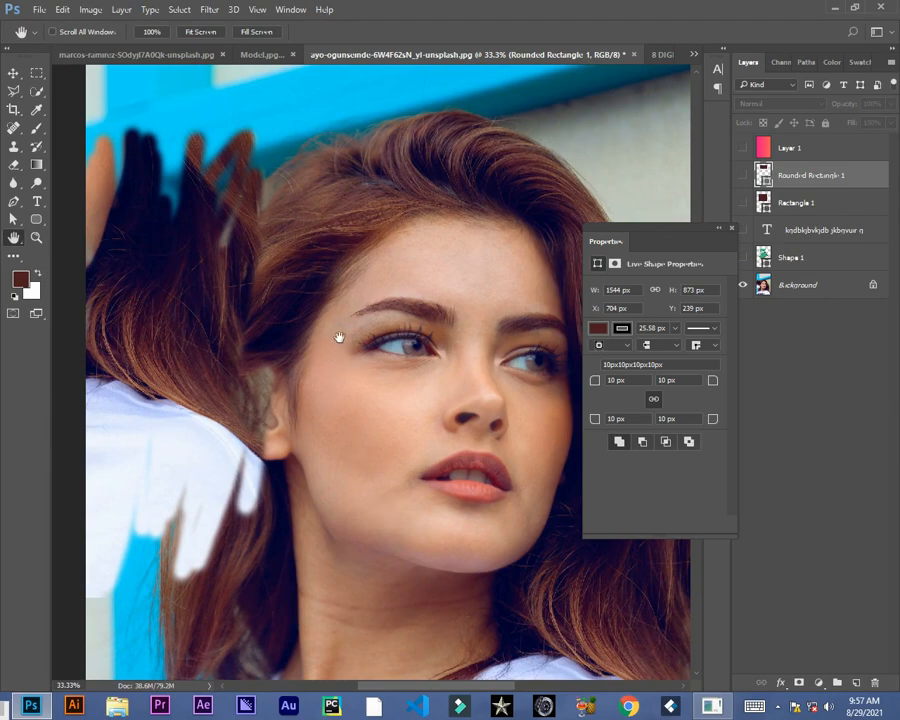
drag(424, 438, 184, 176)
drag(286, 202, 432, 408)
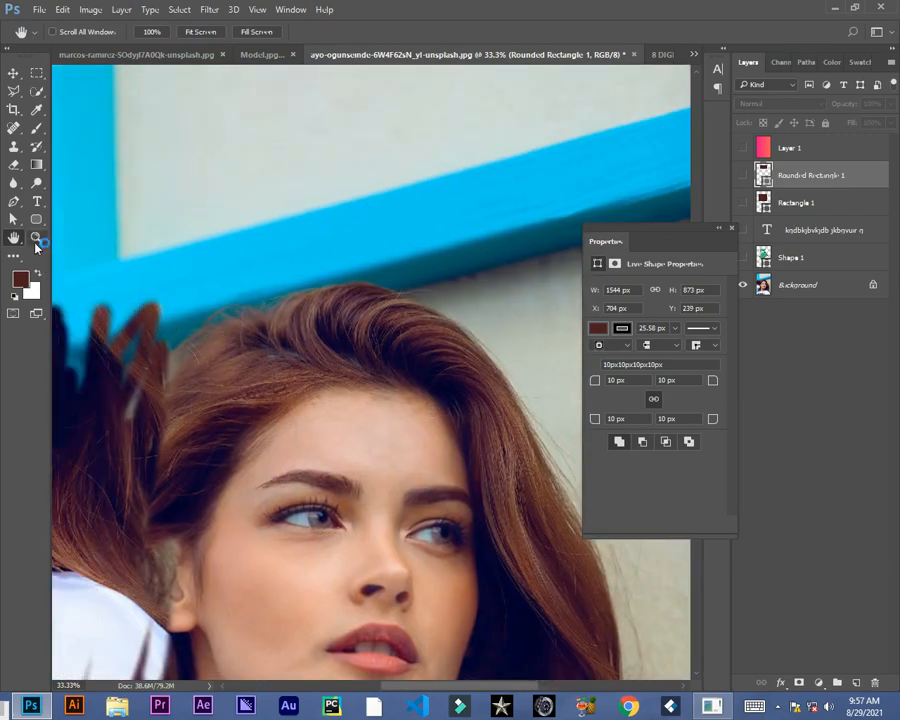
key(z)
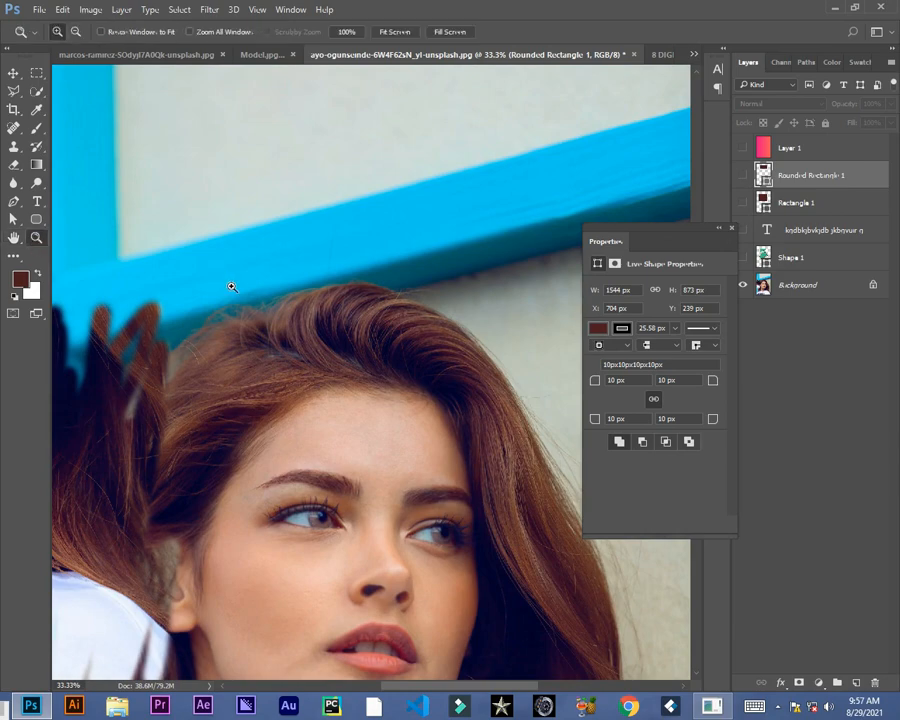
click(276, 316)
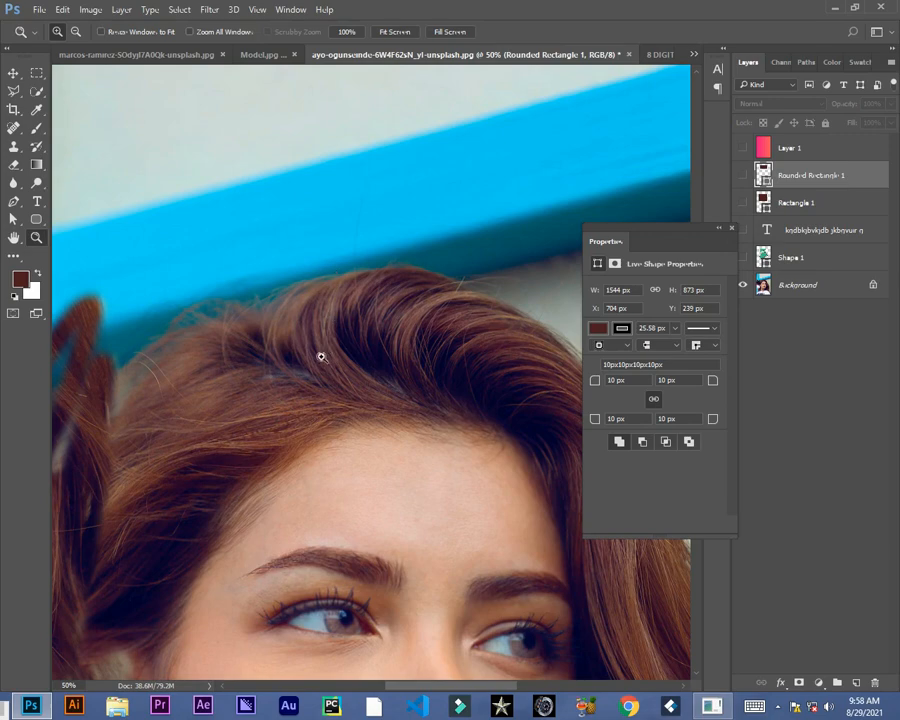
key(alt)
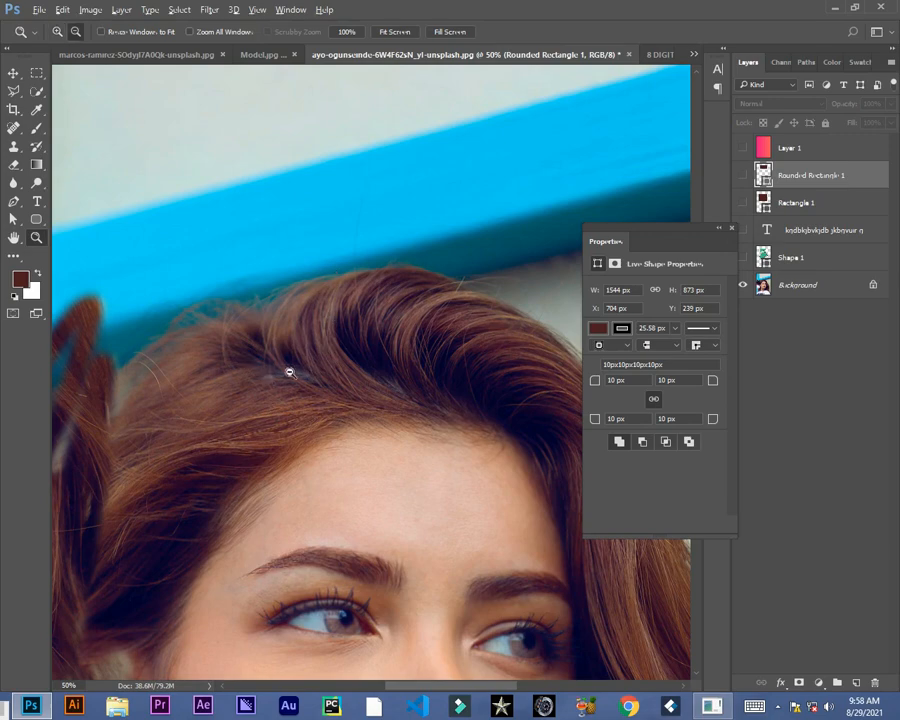
alt+click(343, 418)
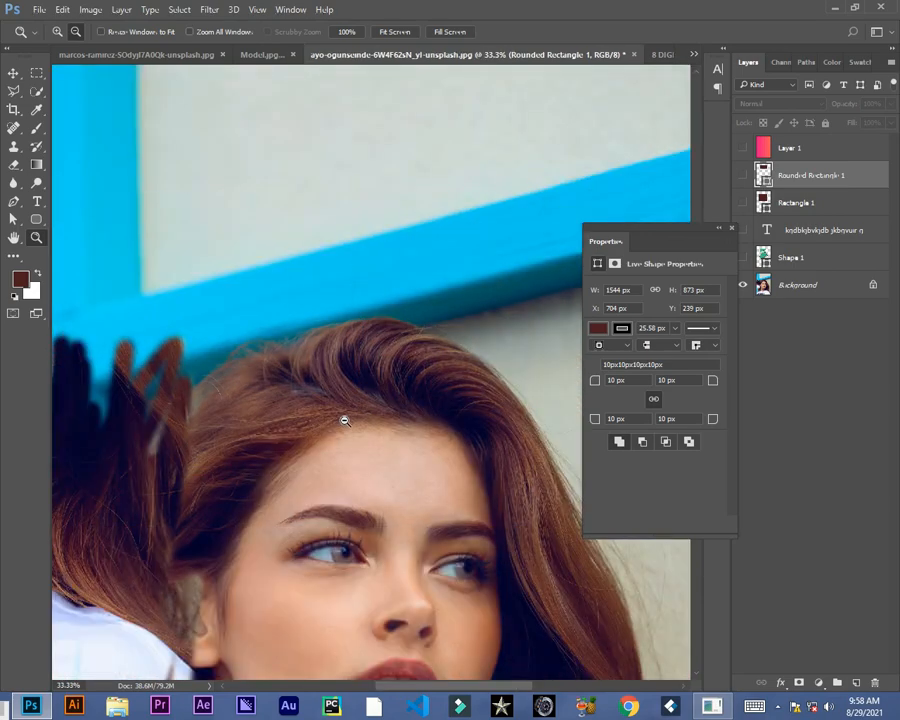
alt+click(343, 418)
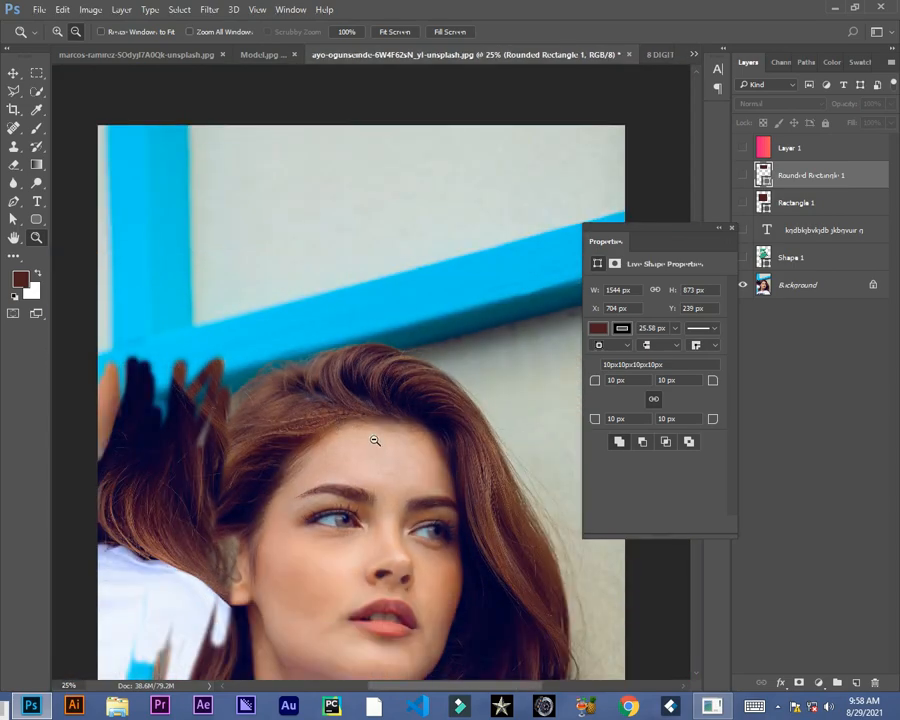
alt+click(375, 440)
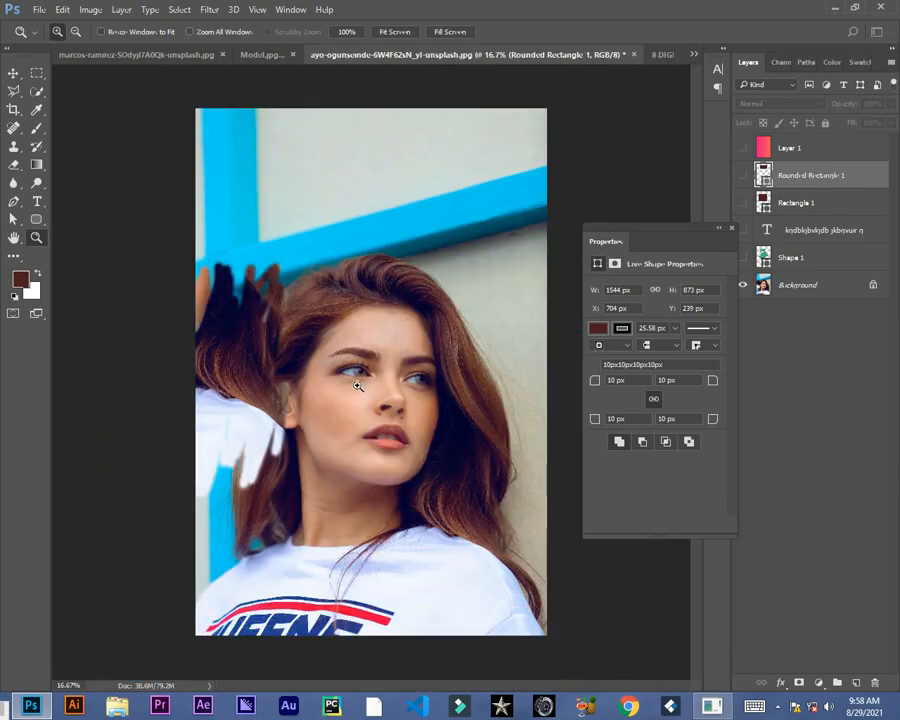
Switch to the Move tool, start Export As for the portrait and choose PNG as the file format
click(13, 73)
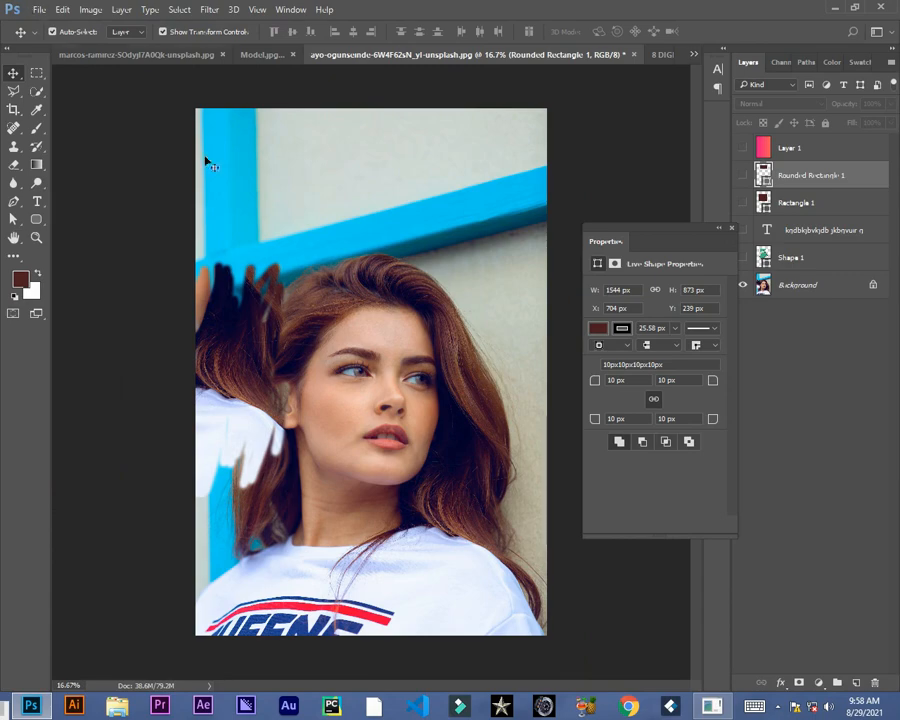
click(38, 10)
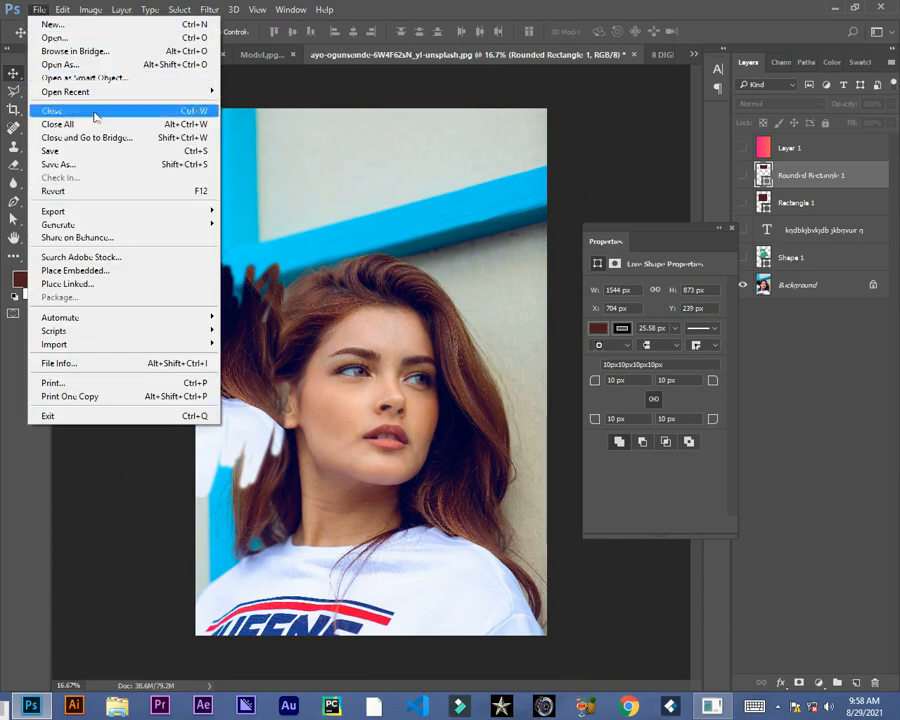
mouse_move(115, 214)
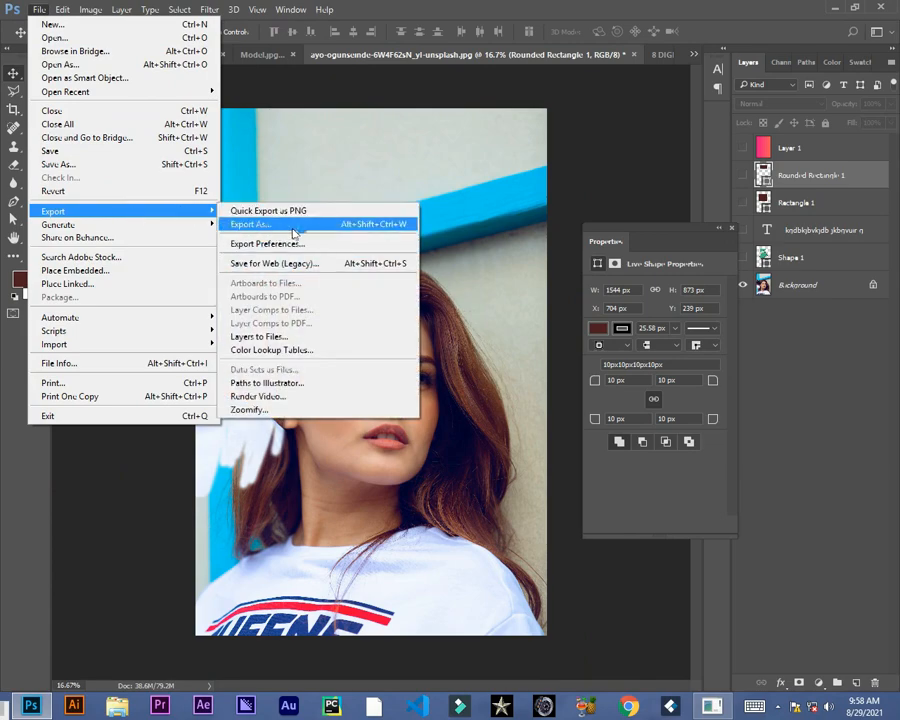
click(379, 229)
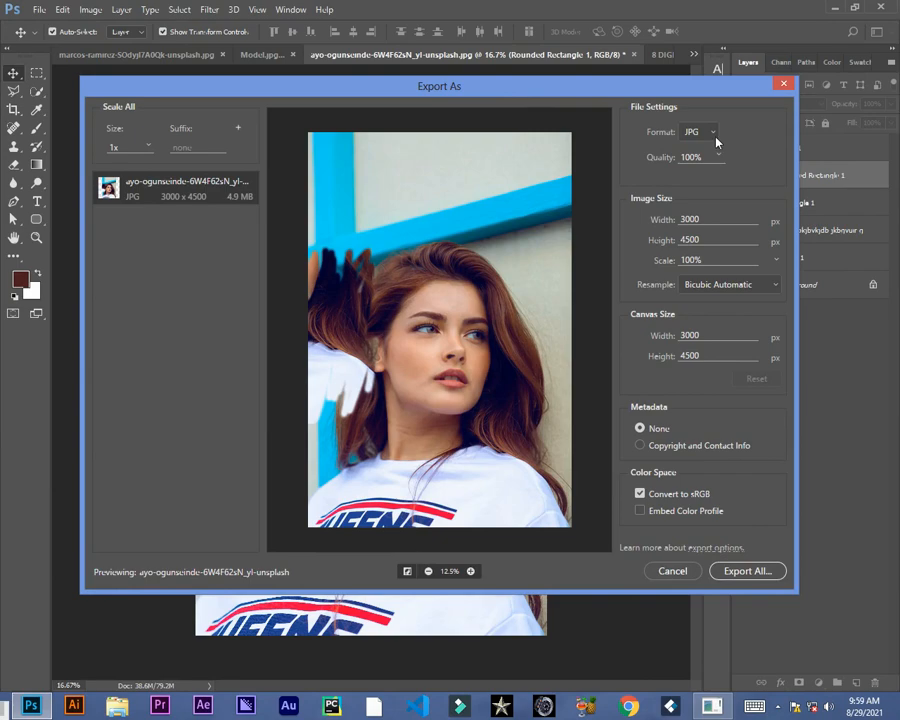
click(712, 133)
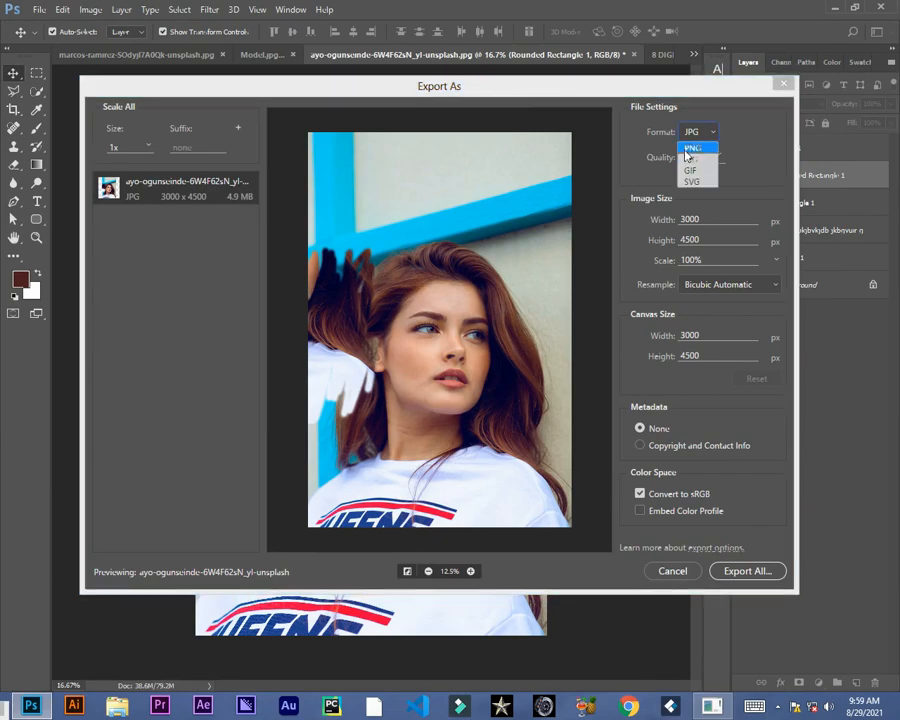
click(702, 147)
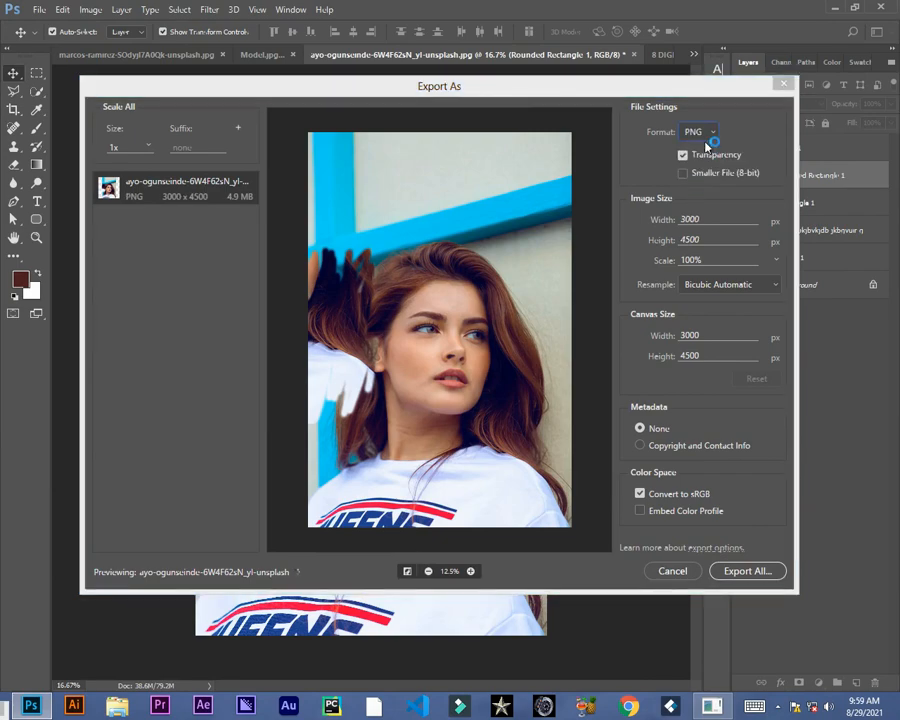
click(714, 131)
click(702, 161)
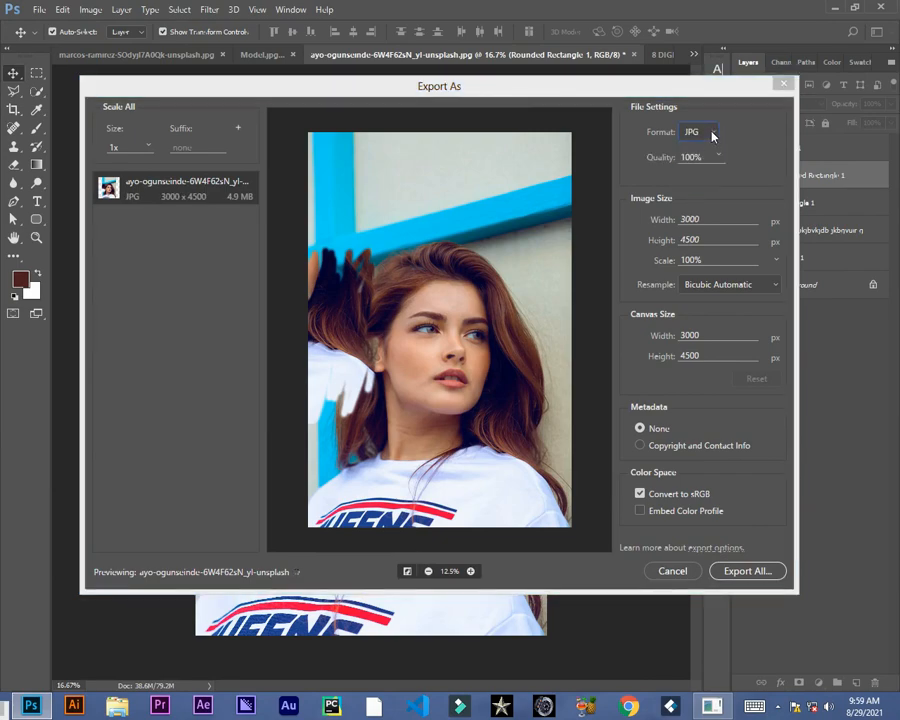
click(713, 133)
click(702, 147)
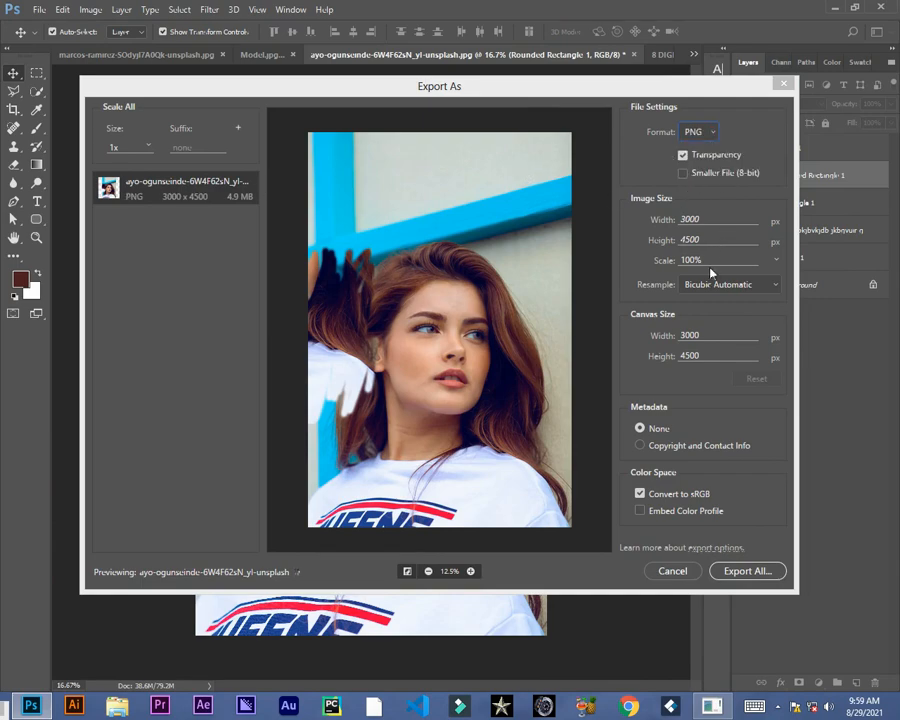
Turn the sRGB conversion off and back on in the export settings
click(686, 242)
click(641, 494)
click(746, 570)
click(641, 494)
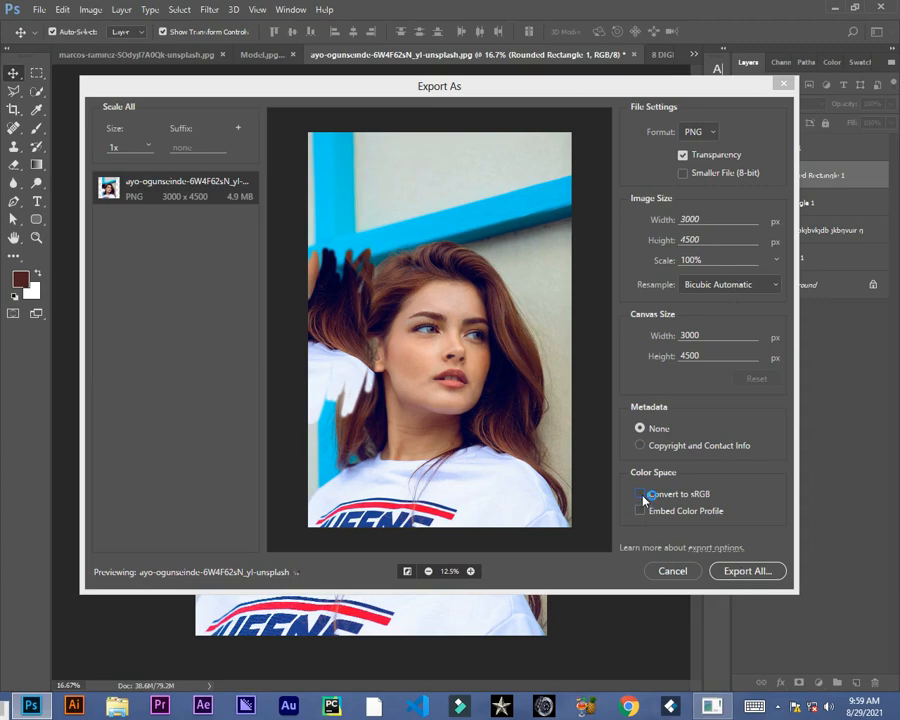
Export the portrait as a PNG file to the Desktop, keeping the suggested file name
click(741, 576)
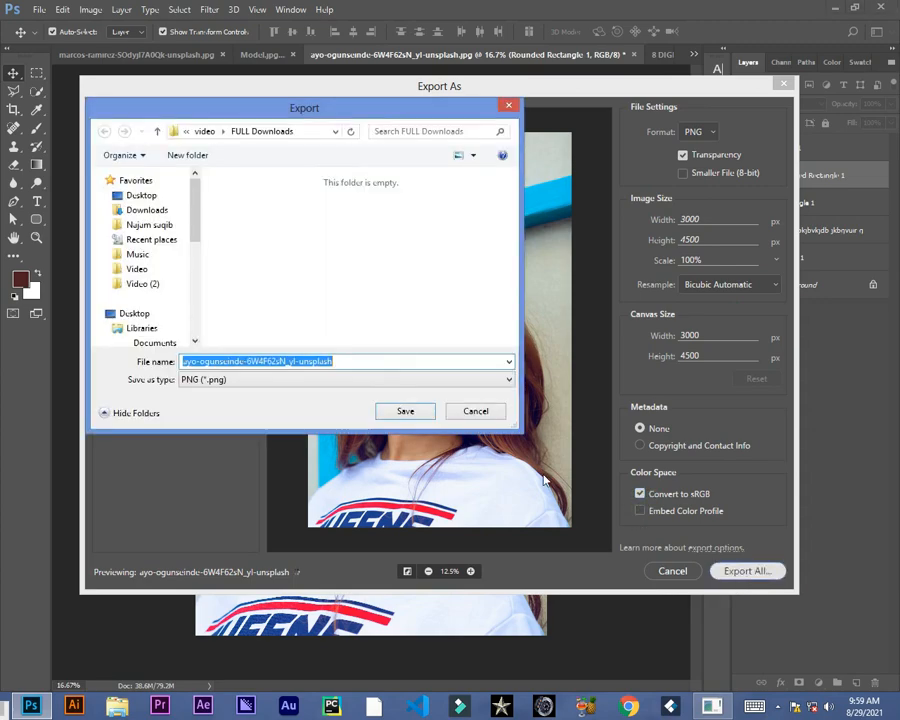
drag(297, 115, 386, 167)
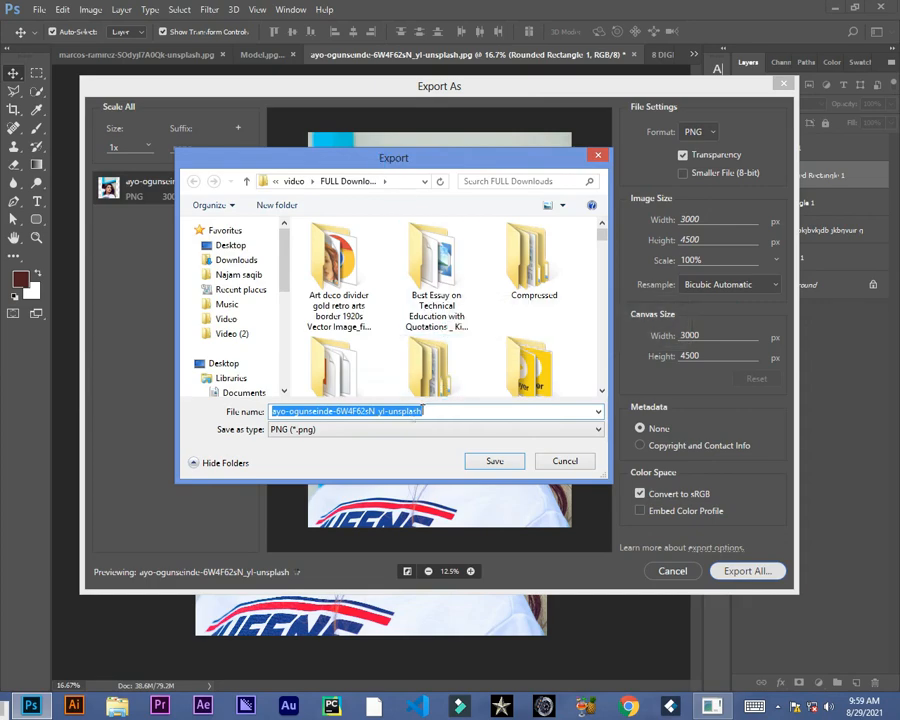
click(222, 364)
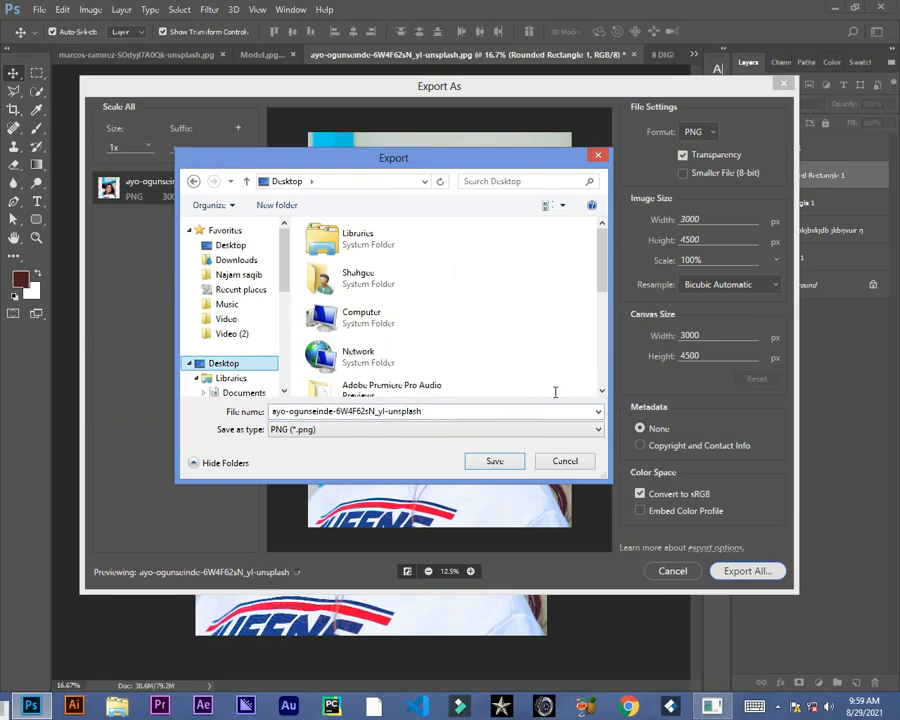
click(495, 462)
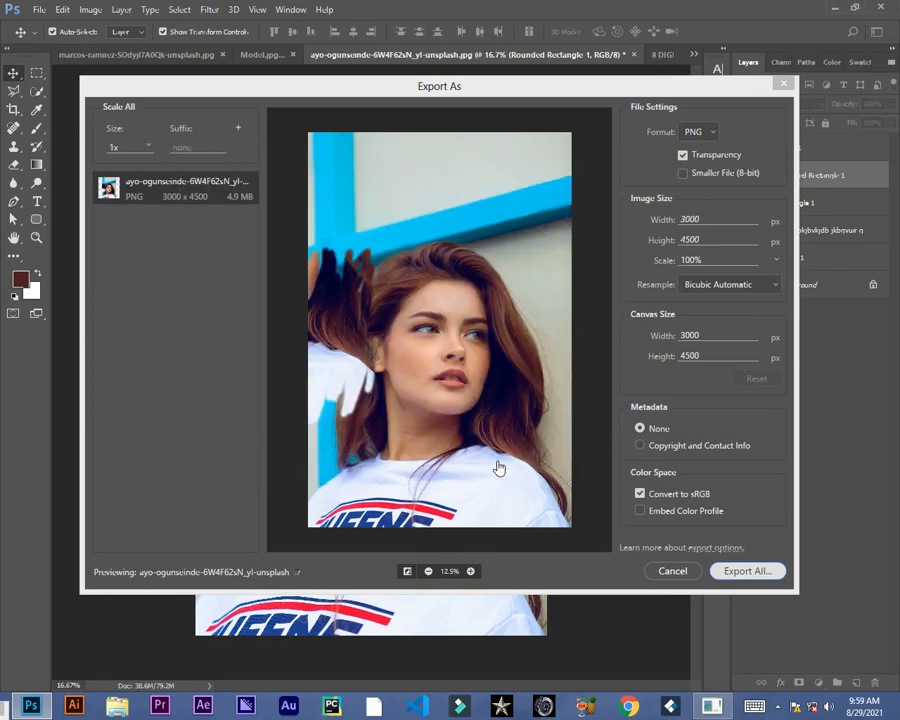